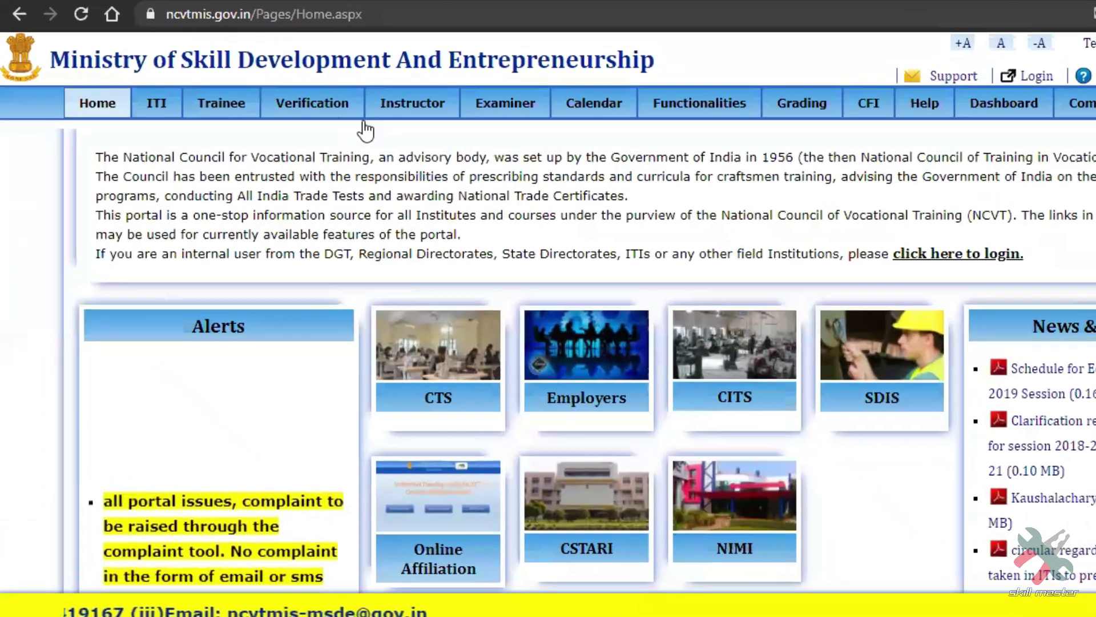
Step: Download the Instructor Data workbook from the NCVT MIS portal and open All_Instructor_Data (2).xlsx in Excel
mouse_move(432, 111)
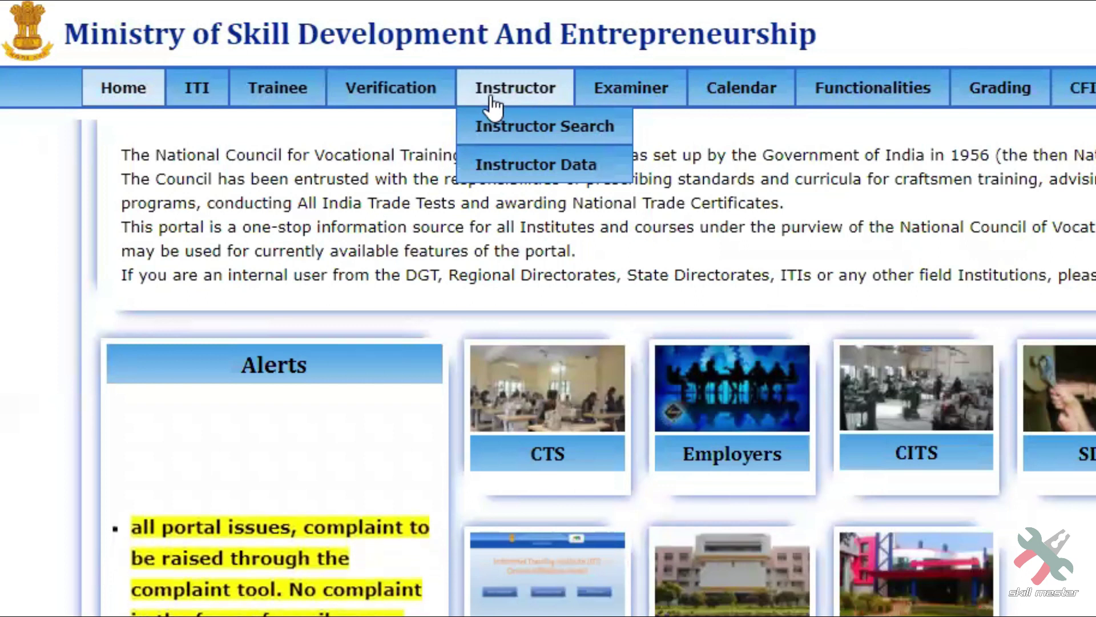
click(540, 165)
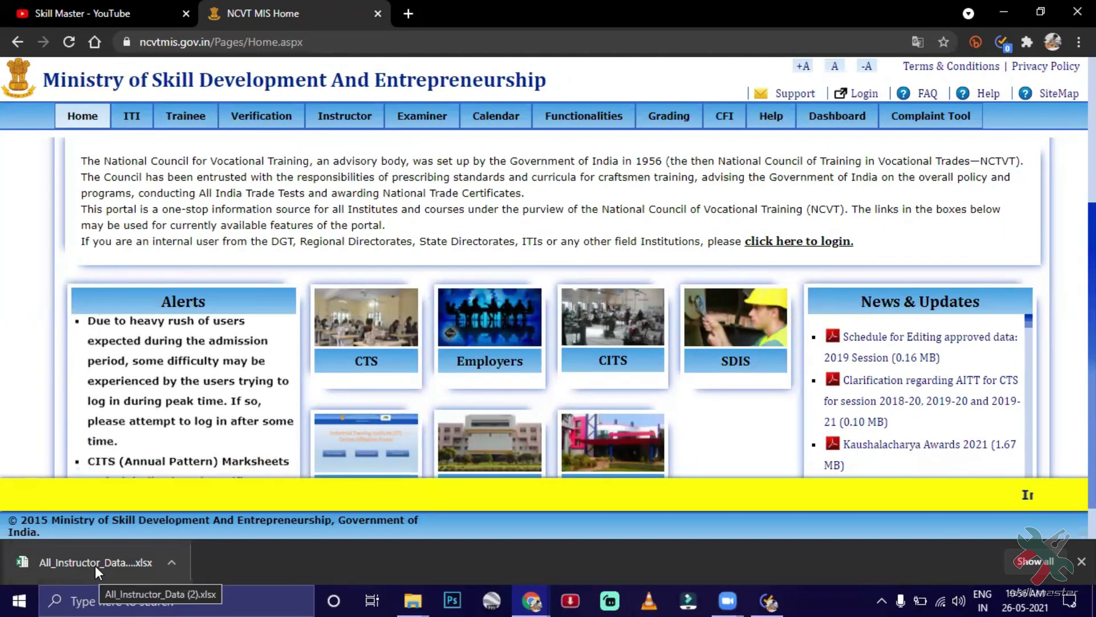
click(94, 565)
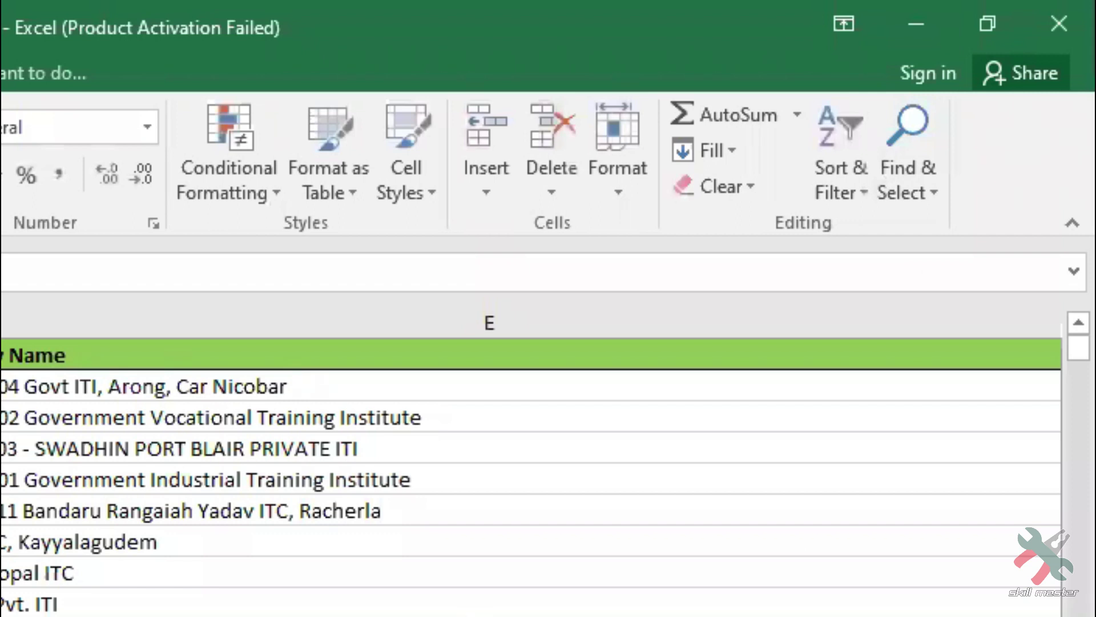
Step: Add filters to the header row and filter the ITI State column to HARYANA only
click(851, 179)
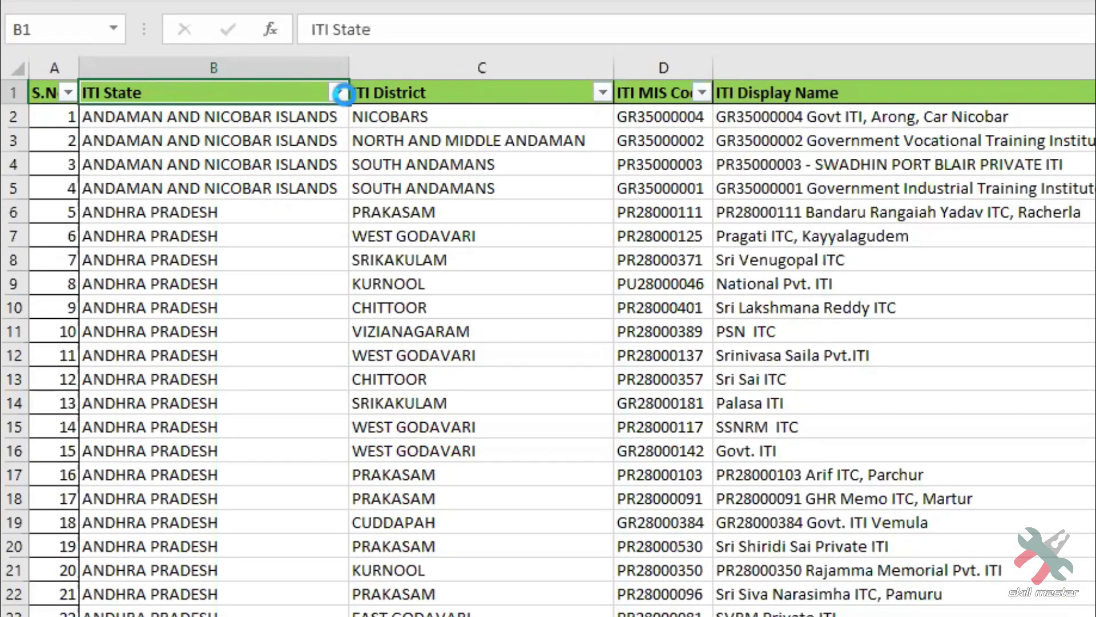
click(338, 92)
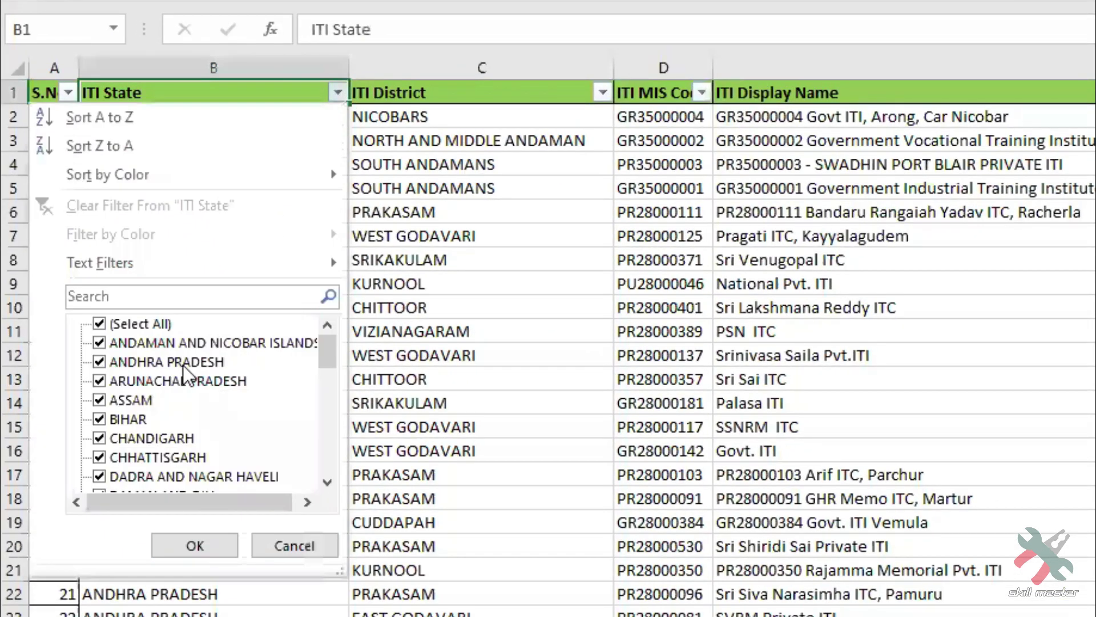
click(102, 323)
click(113, 292)
text(HARYA)
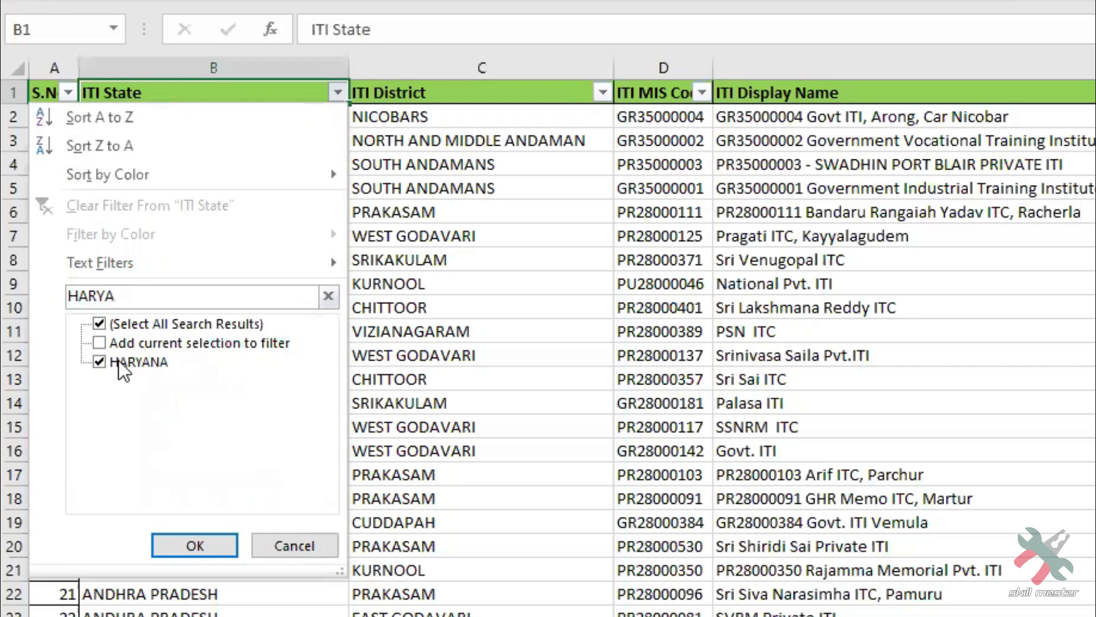
click(191, 550)
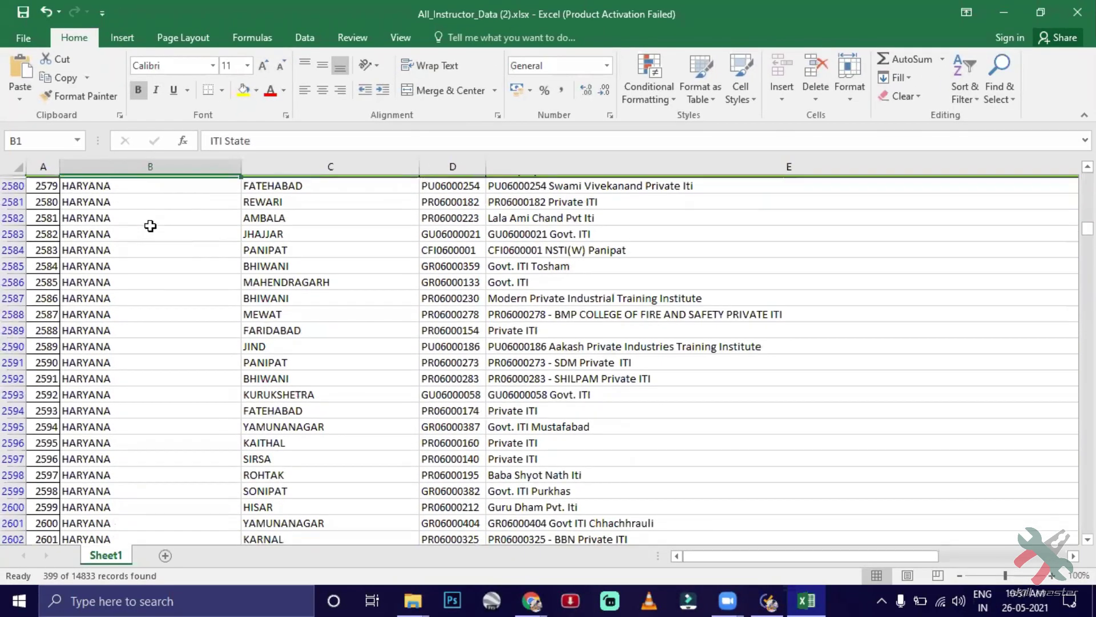
Step: Narrow the ITI State, ITI District and ITI Display Name columns so that all columns through Instructor Count fit in view
scroll(150, 225, down, 15)
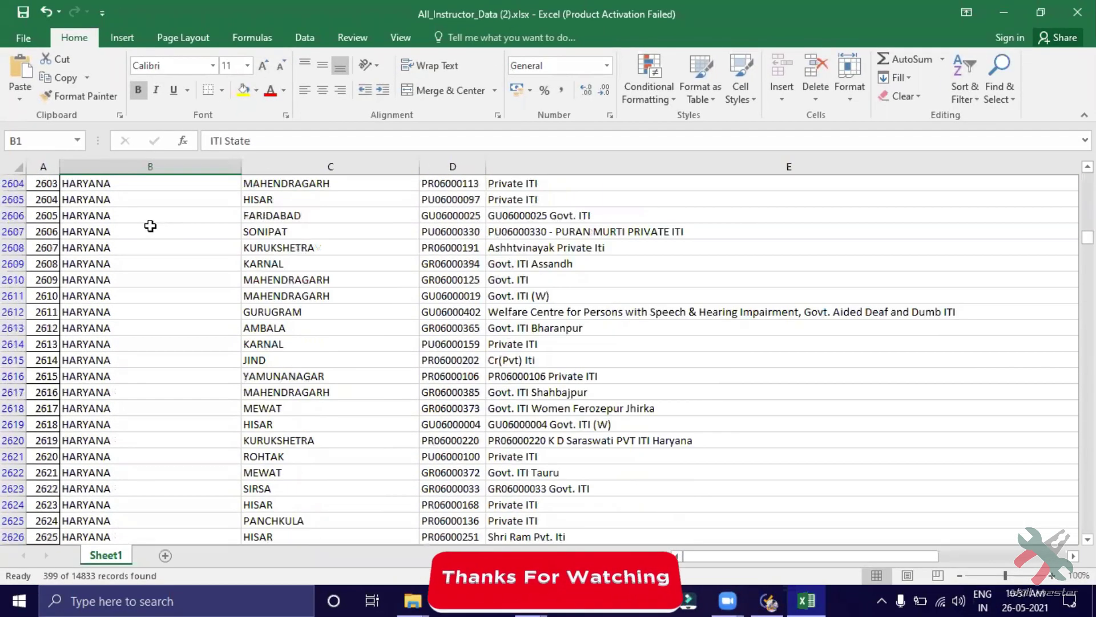
scroll(201, 267, down, 20)
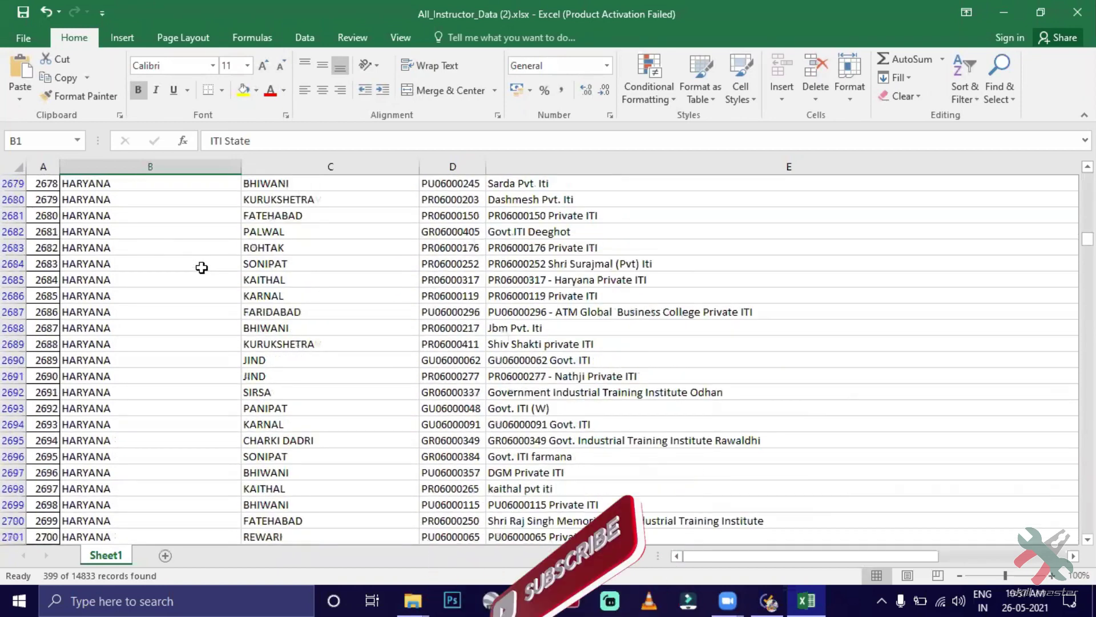
scroll(202, 267, down, 8)
scroll(617, 328, up, 20)
scroll(616, 330, up, 20)
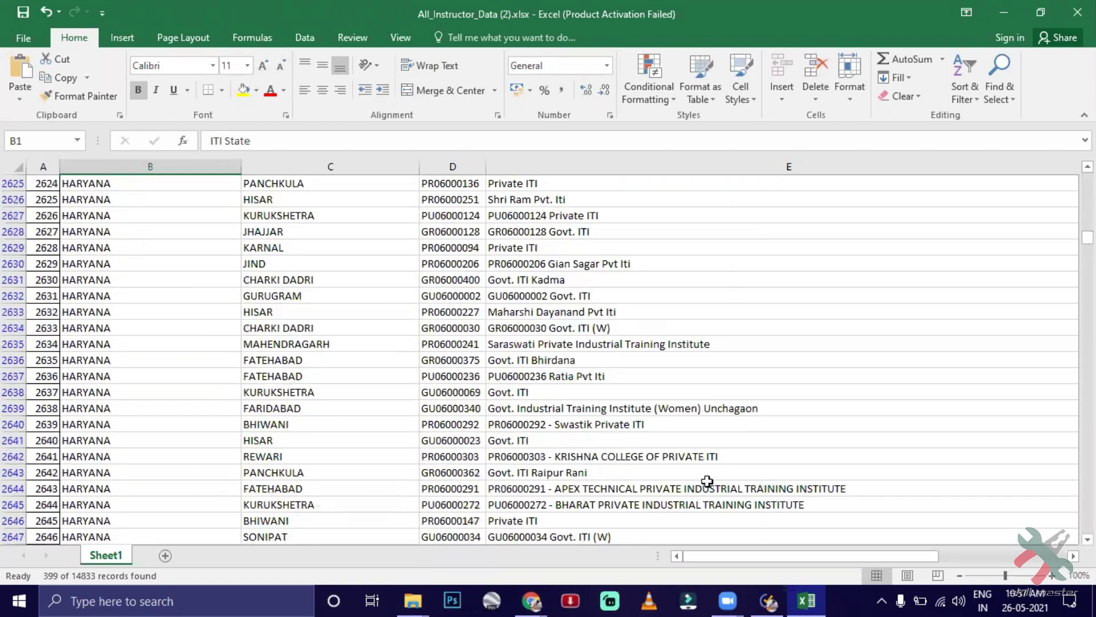
drag(908, 556, 994, 554)
drag(873, 171, 644, 193)
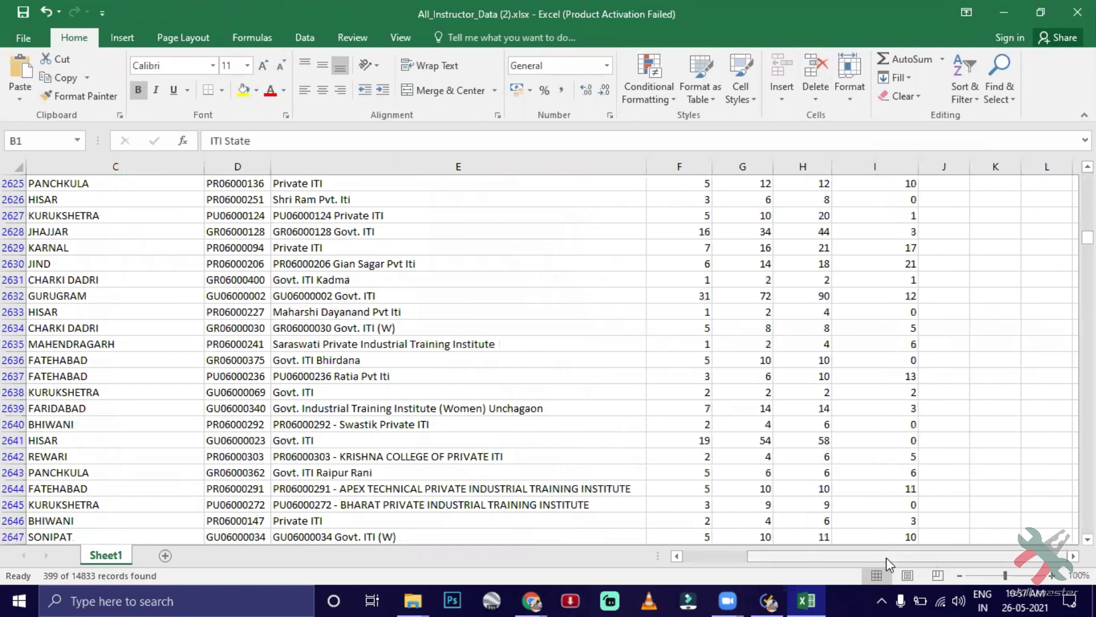
drag(887, 558, 799, 558)
drag(420, 166, 349, 167)
drag(241, 166, 165, 166)
scroll(745, 347, up, 2)
scroll(746, 348, up, 13)
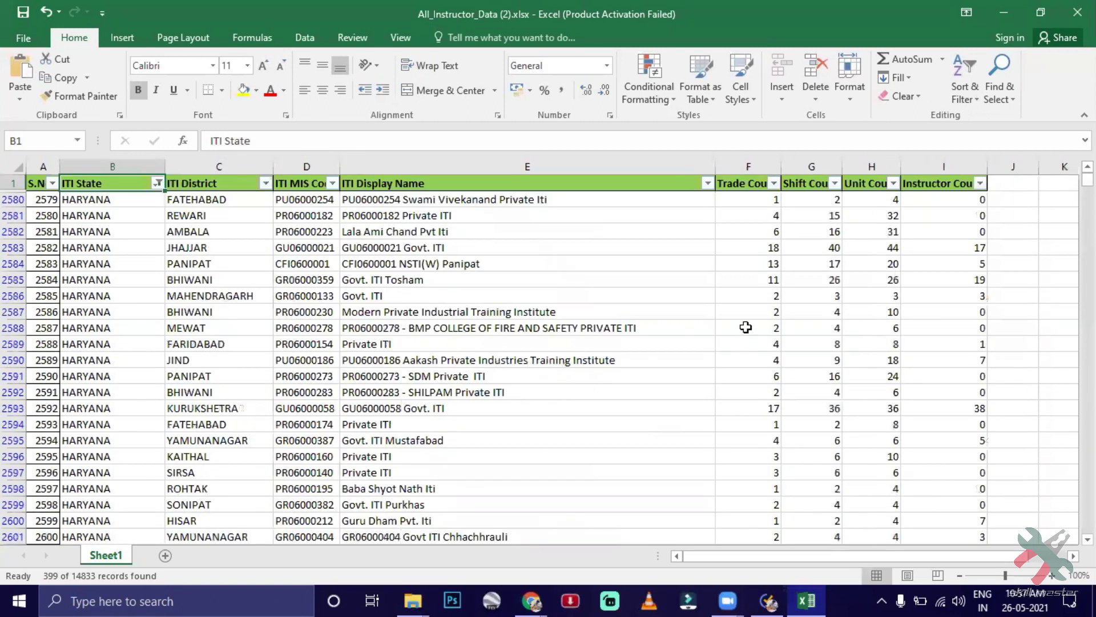
drag(716, 160, 667, 161)
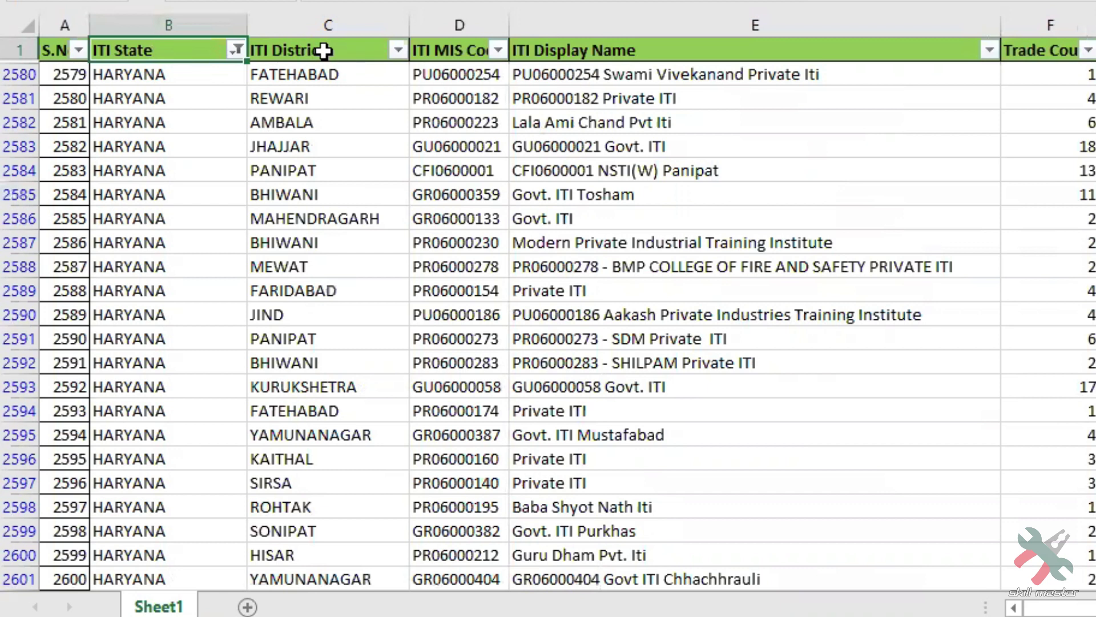
Step: Filter the ITI District column to HISAR only
click(398, 50)
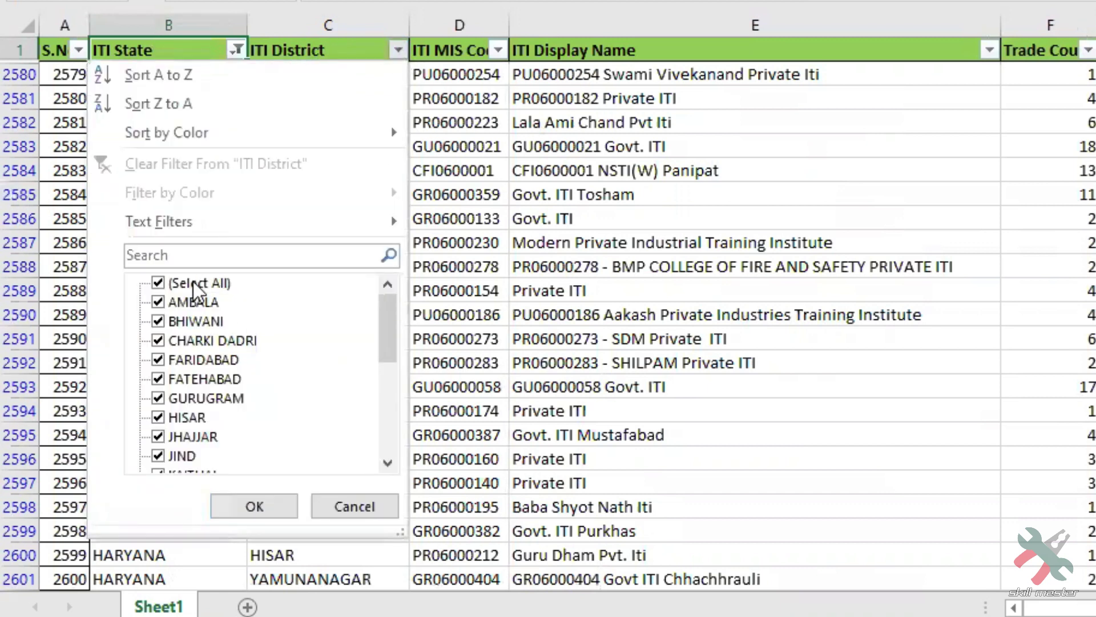
click(158, 284)
click(169, 254)
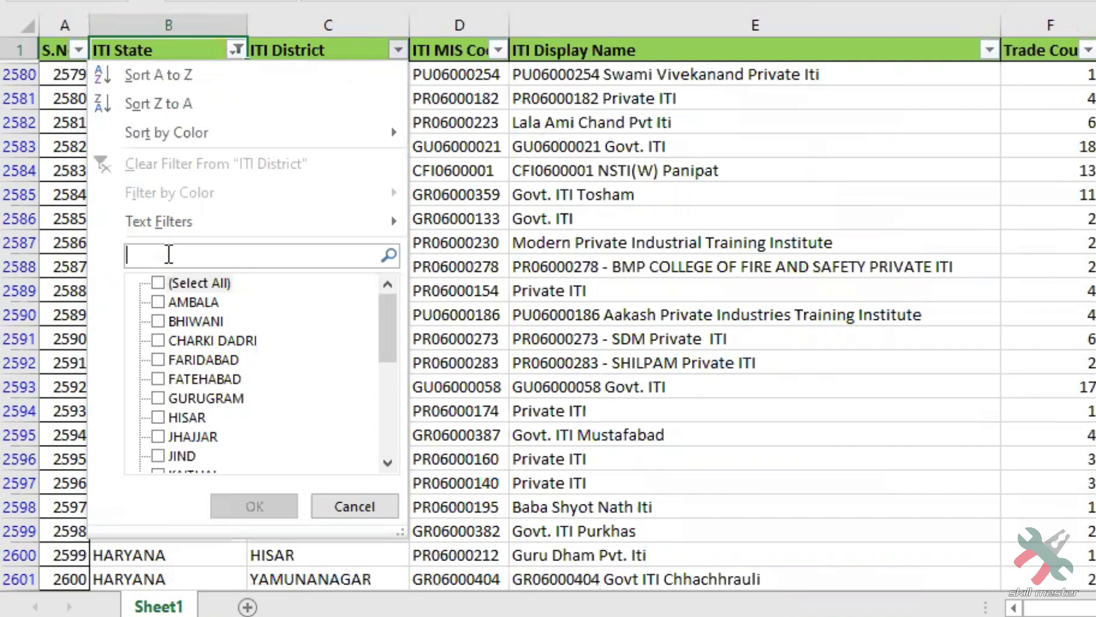
text(HISAR)
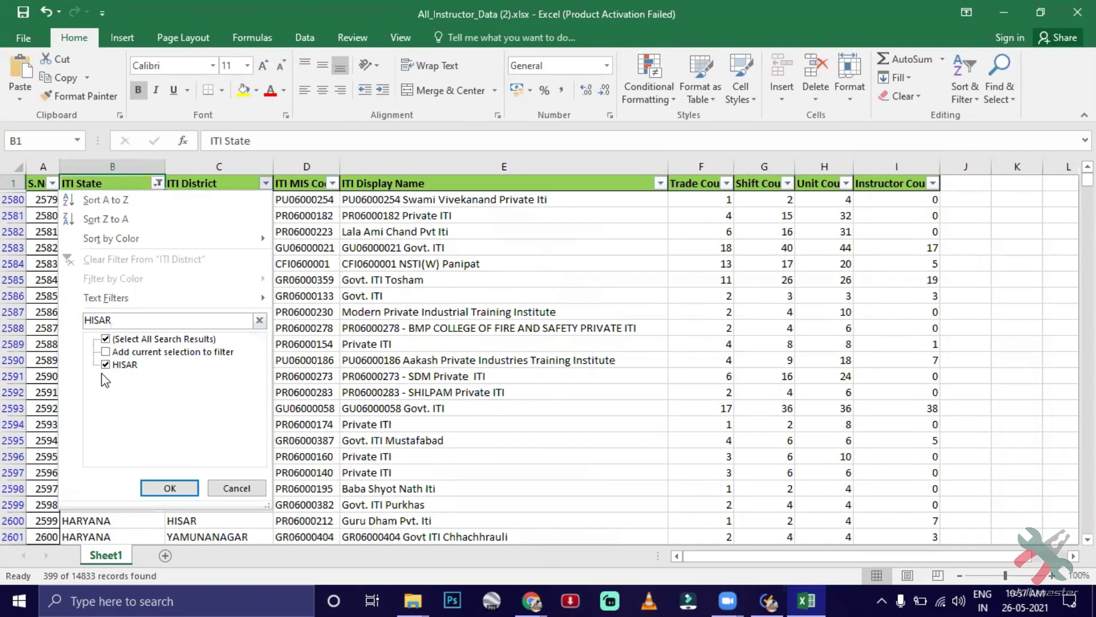
click(184, 488)
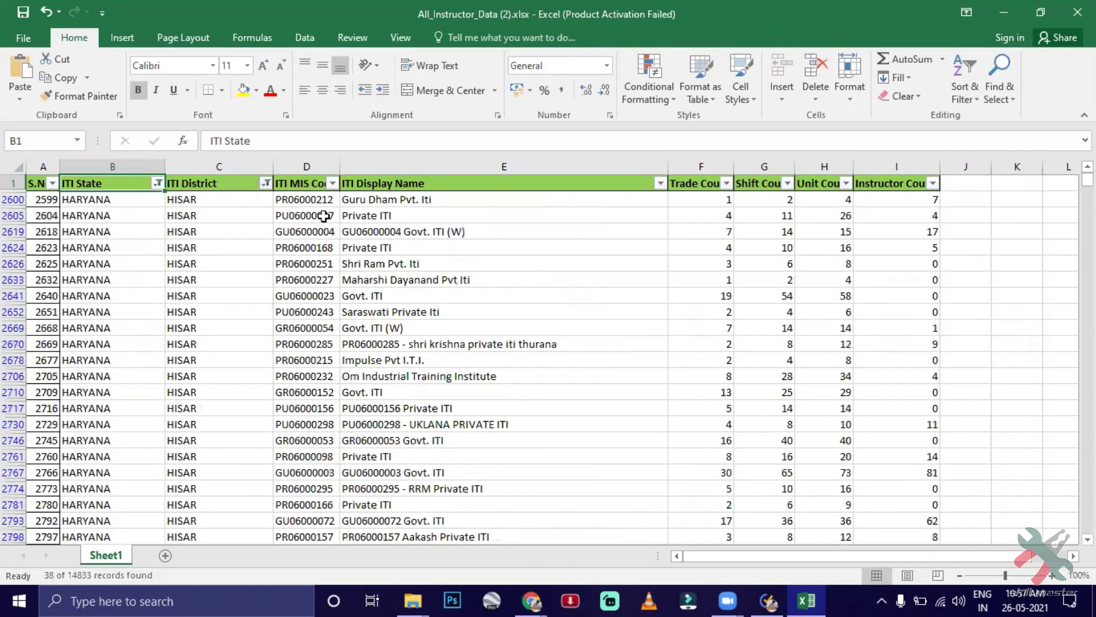
Step: Widen the ITI MIS Code column so its full header can be read
scroll(324, 216, down, 6)
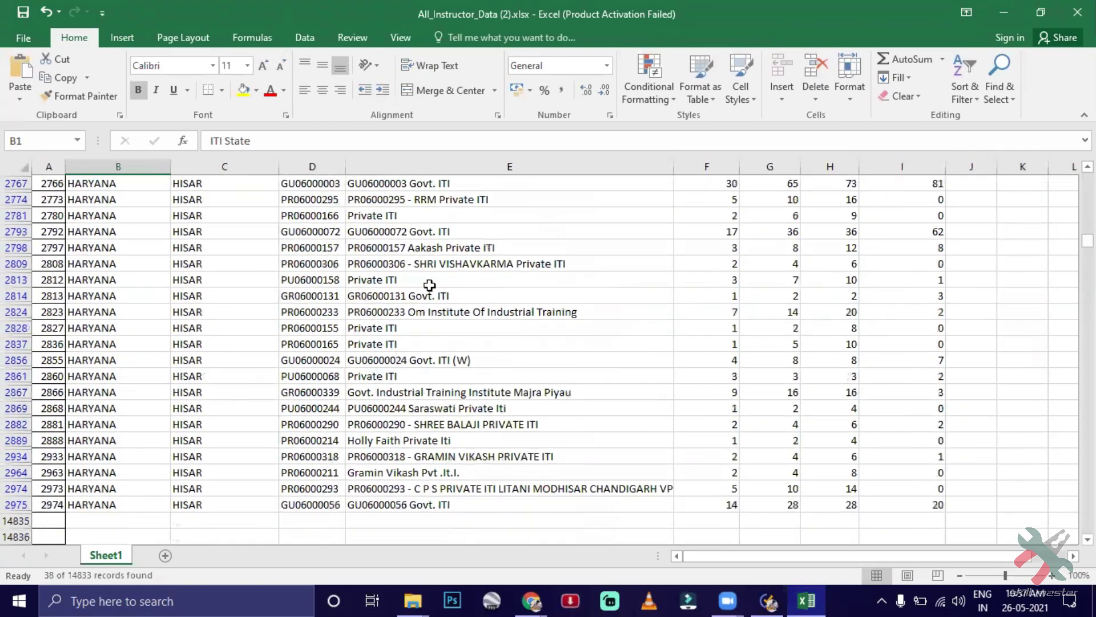
scroll(443, 294, up, 6)
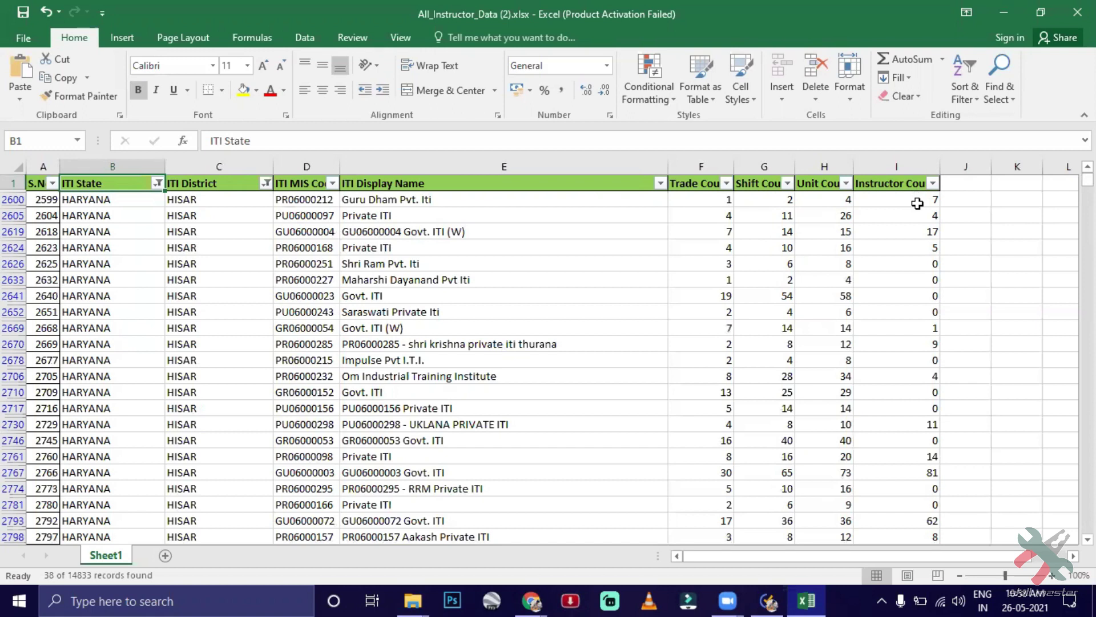
double_click(365, 217)
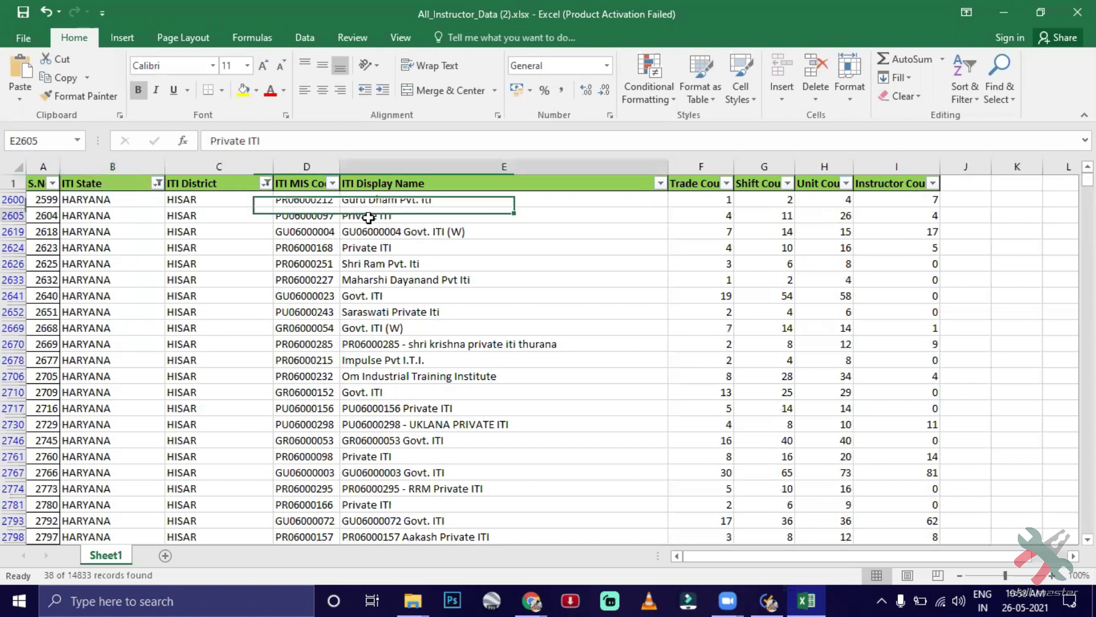
click(309, 214)
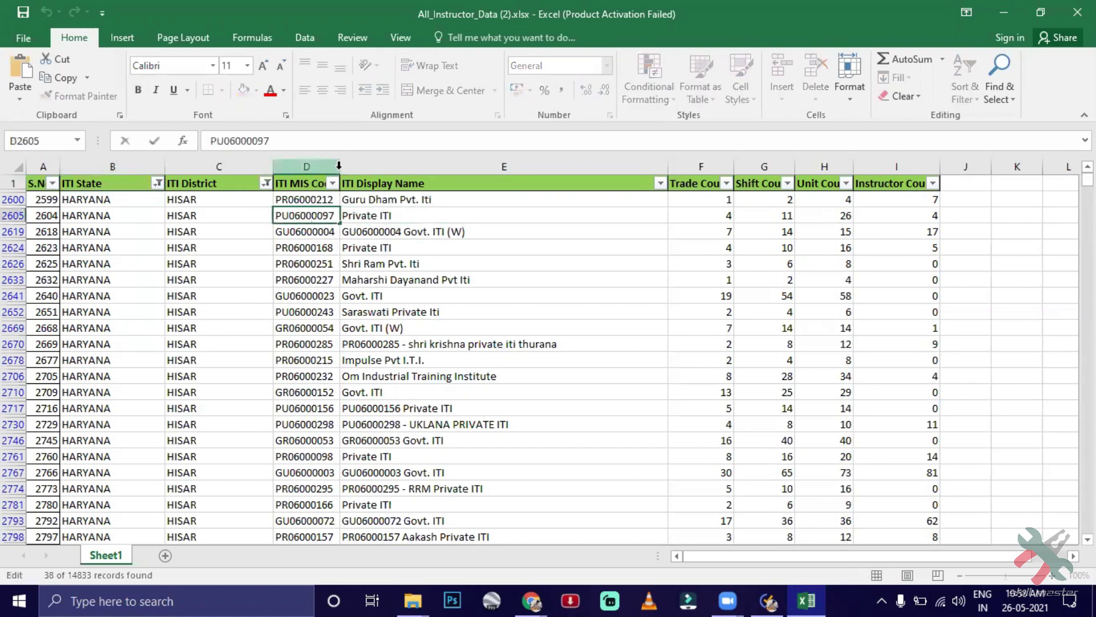
key(ctrl+z)
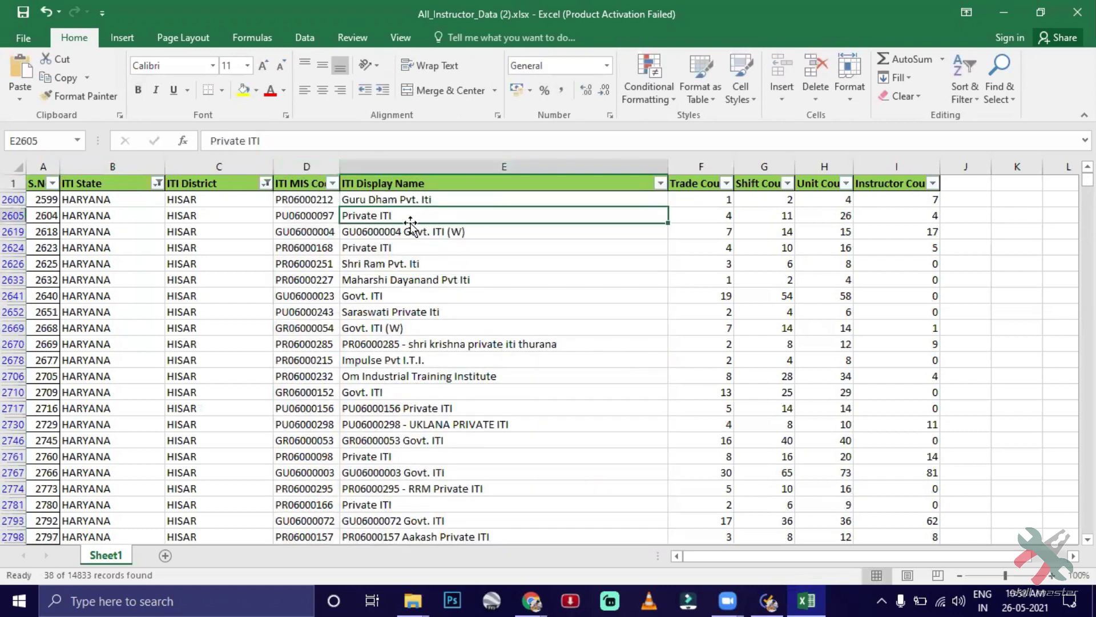
drag(339, 170, 376, 170)
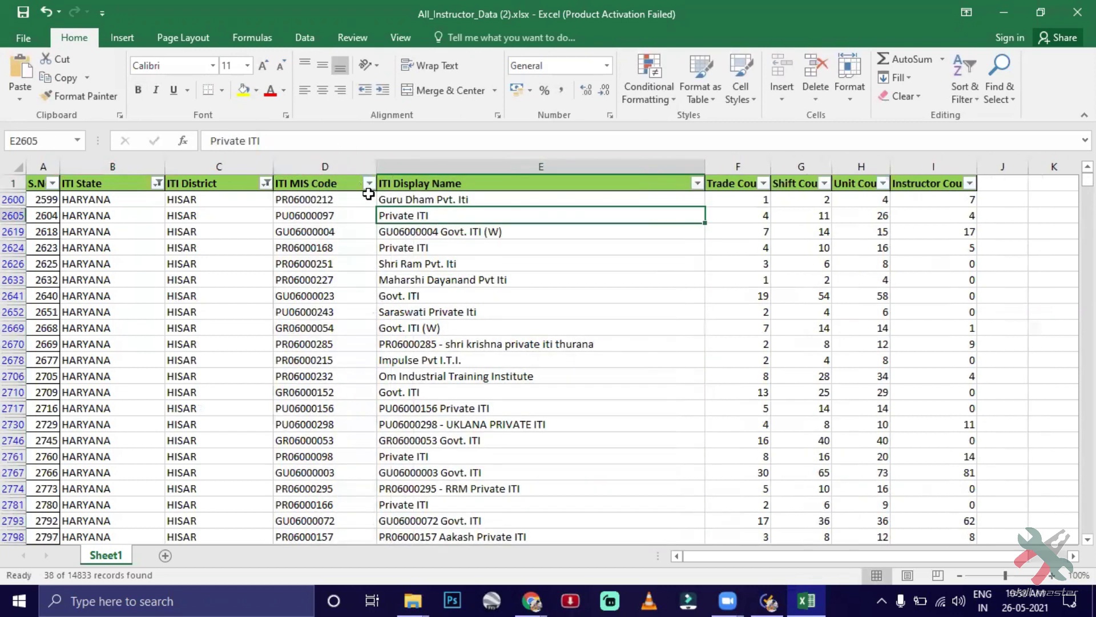
Step: Highlight the MIS code of the Private ITI in row 2605 and look through the Hisar institutes
double_click(339, 215)
drag(338, 215, 258, 213)
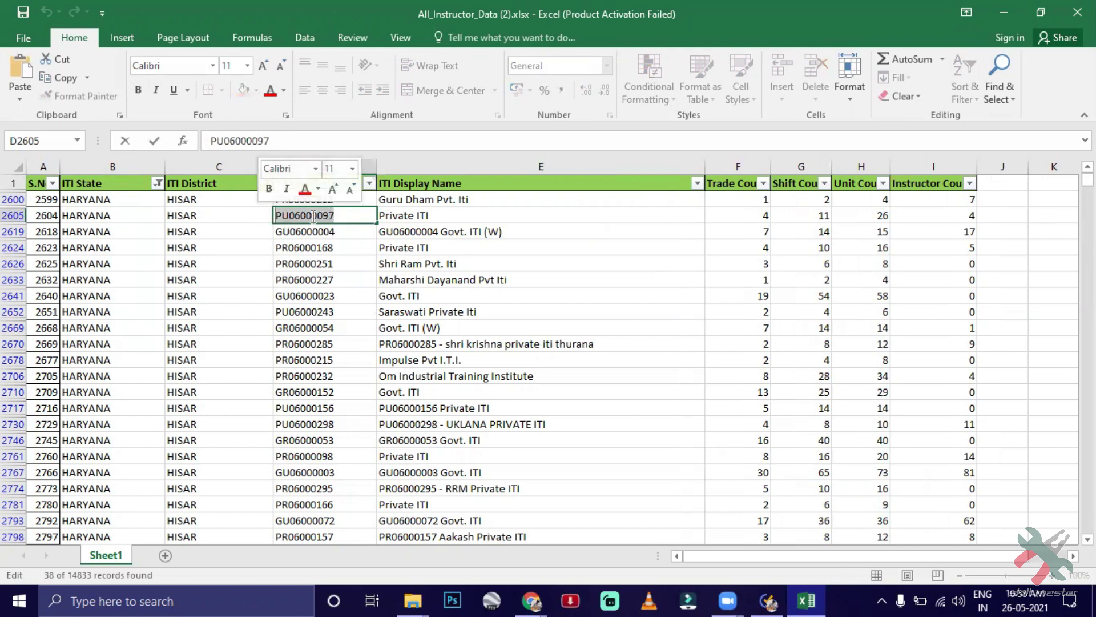
click(474, 220)
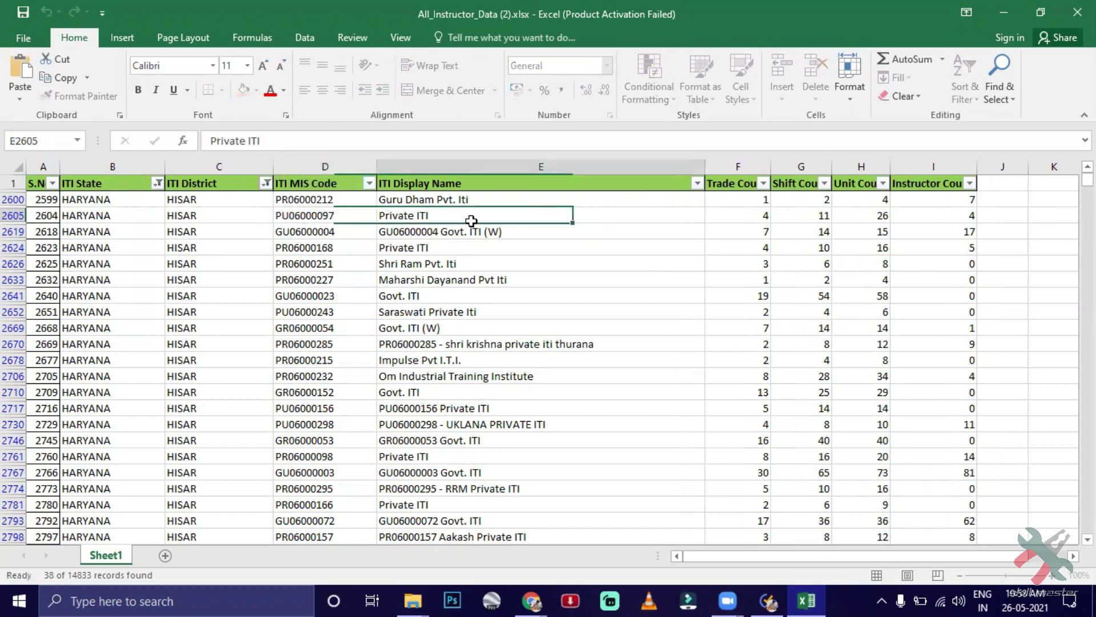
scroll(474, 219, down, 9)
click(474, 219)
scroll(512, 241, up, 2)
scroll(511, 241, up, 7)
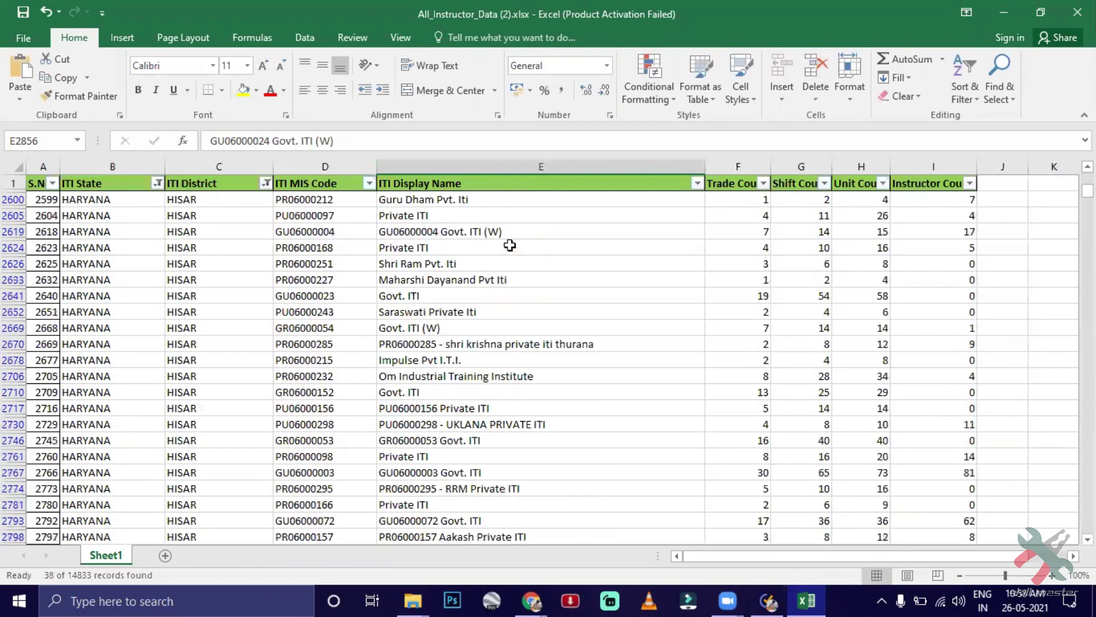
Step: Examine the trade, shift, unit and instructor counts of the Private ITI in row 2605
click(412, 216)
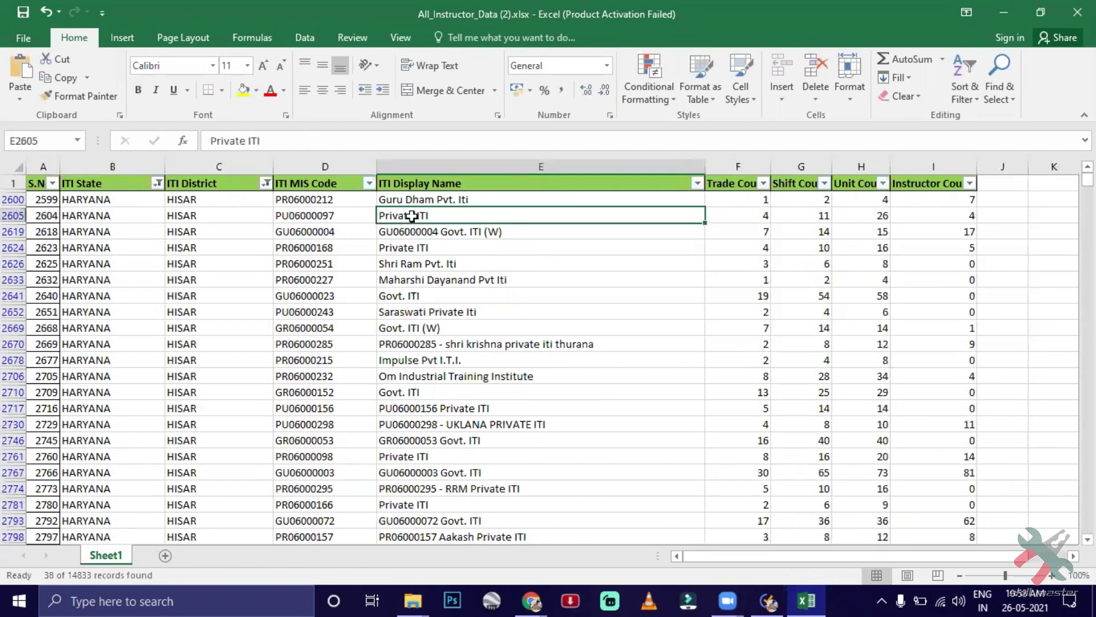
click(740, 218)
click(798, 222)
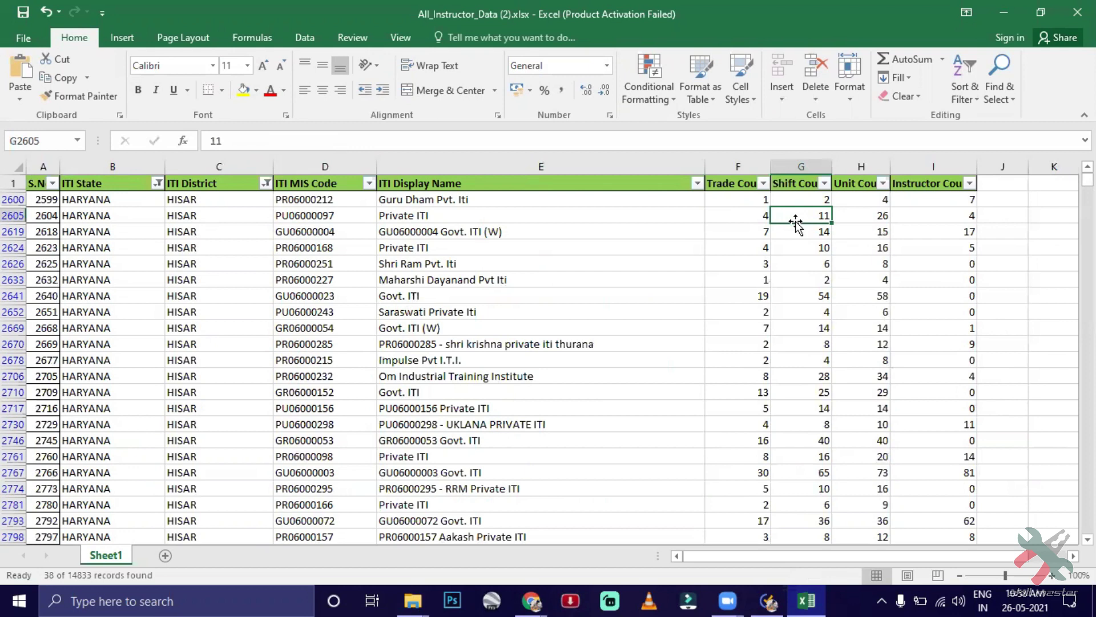
click(871, 216)
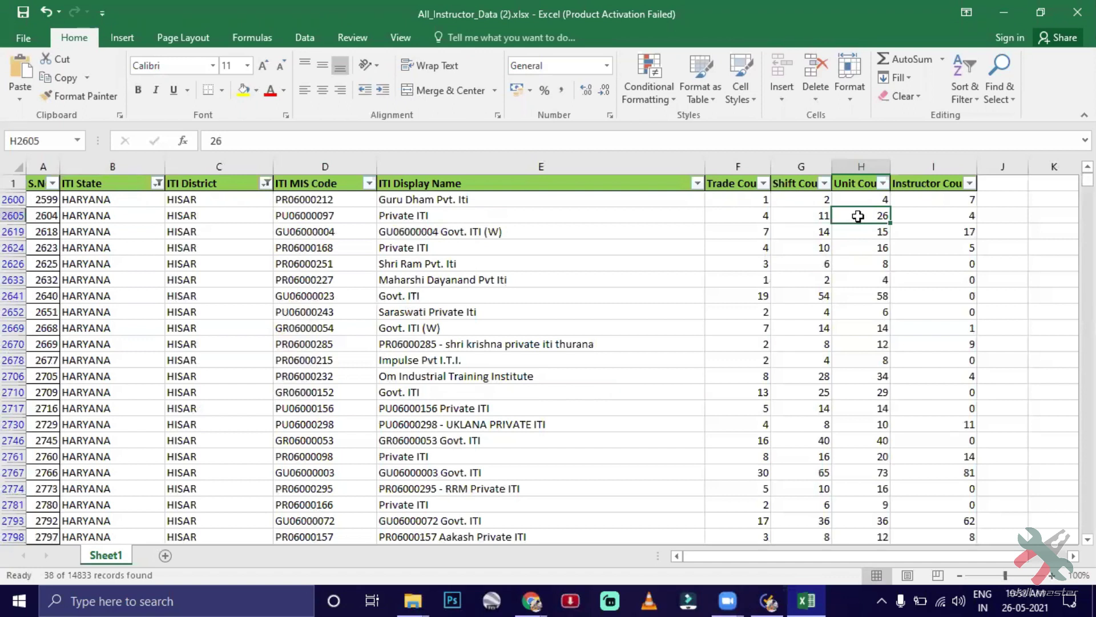
click(935, 220)
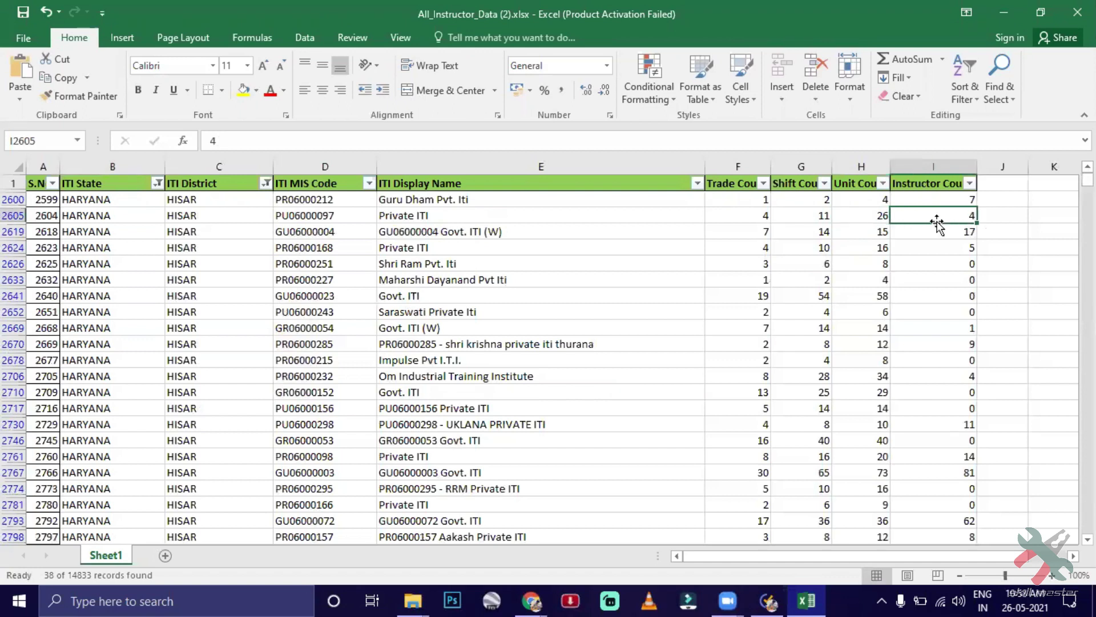
key(ctrl+Down)
key(ctrl+Up)
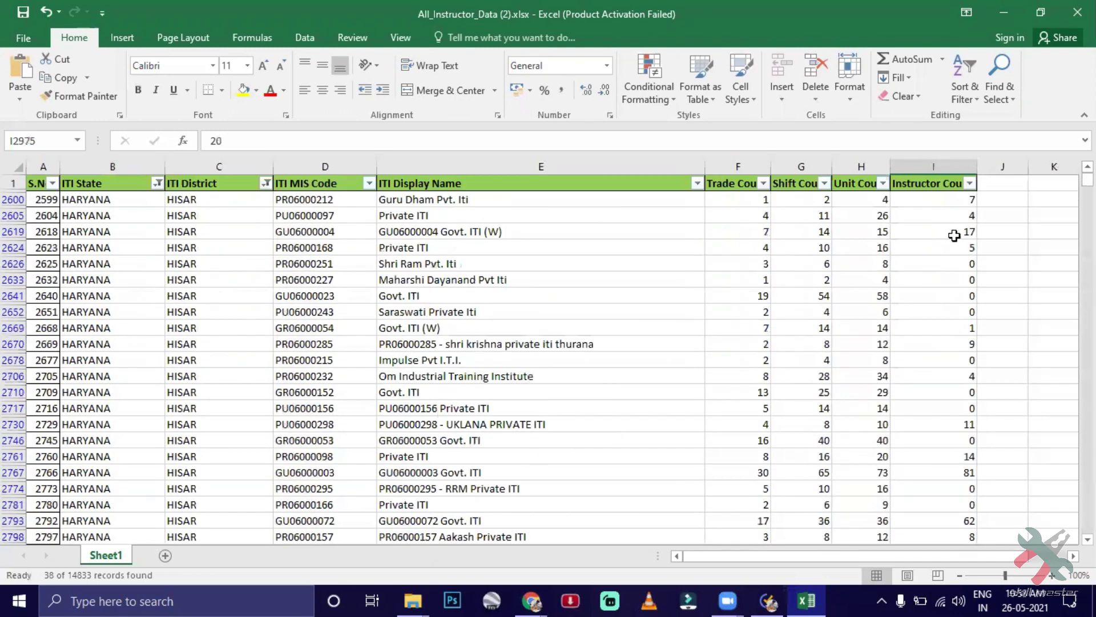
Step: Compare the instructor count with the unit count in row 2605 and check the unit count in row 2600
double_click(945, 215)
double_click(984, 212)
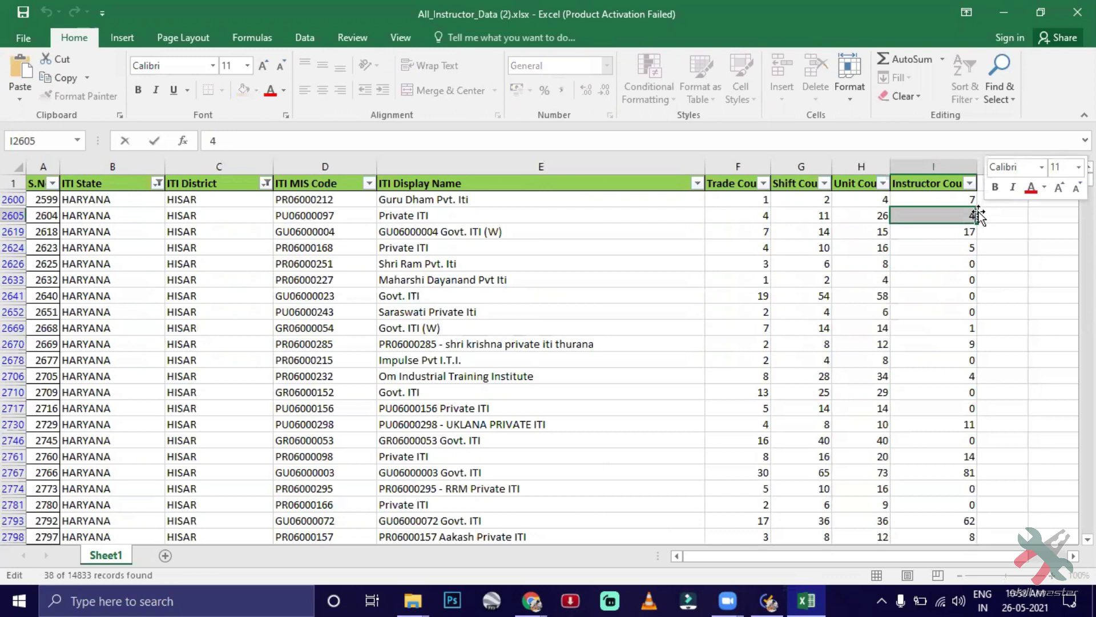
click(861, 216)
double_click(889, 218)
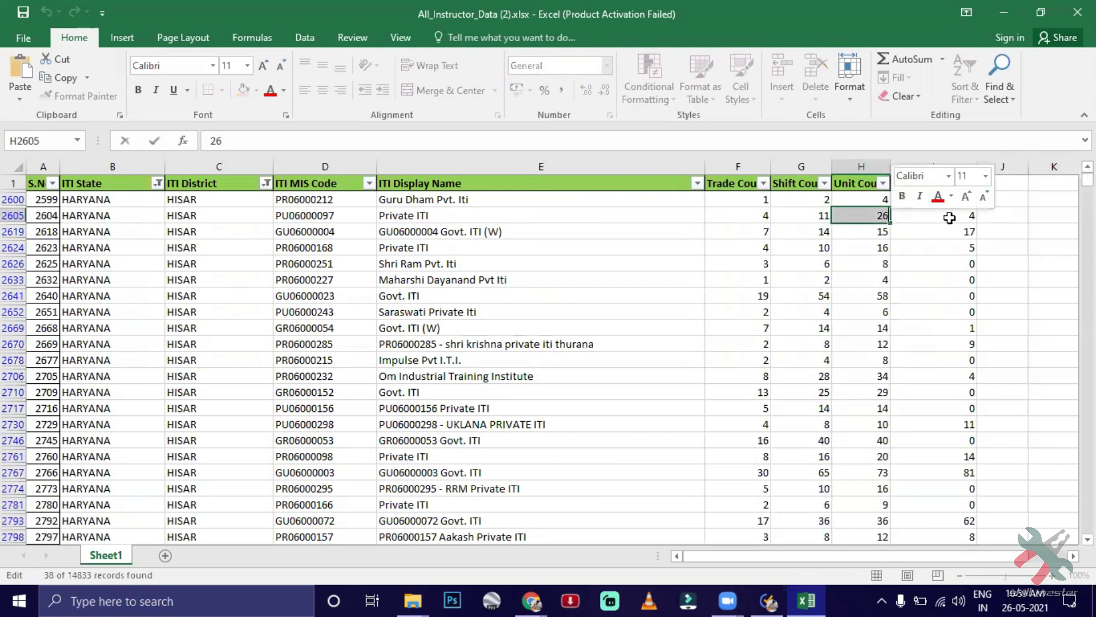
click(908, 222)
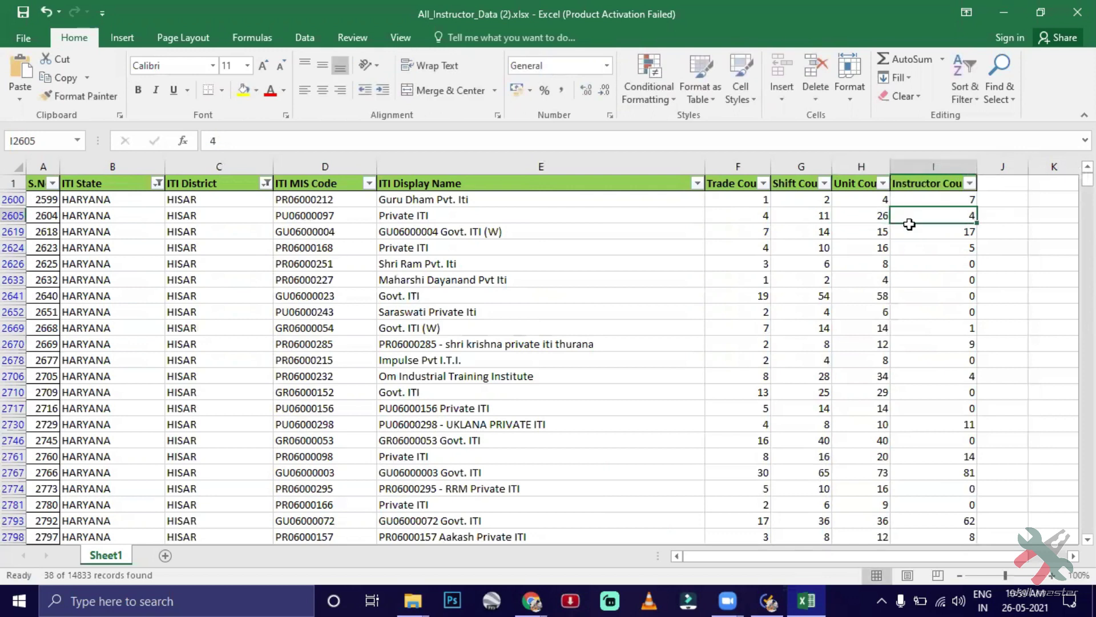
click(871, 198)
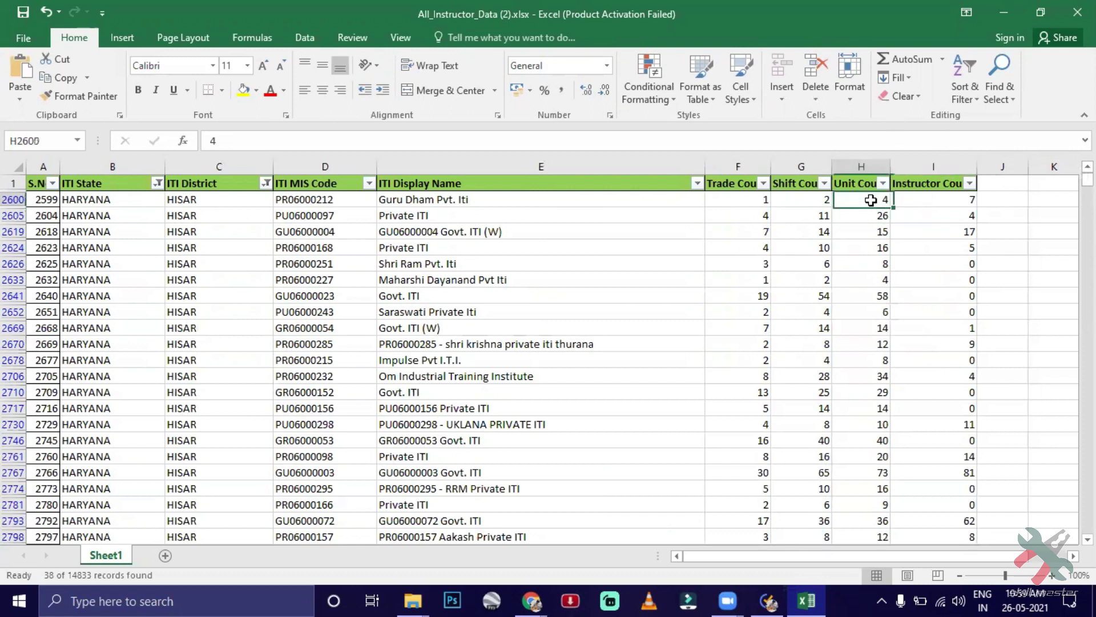
Step: Total the Unit Count column for the filtered Hisar ITIs, rows 2600 to 2975, with AutoSum in H14835
drag(860, 198, 875, 517)
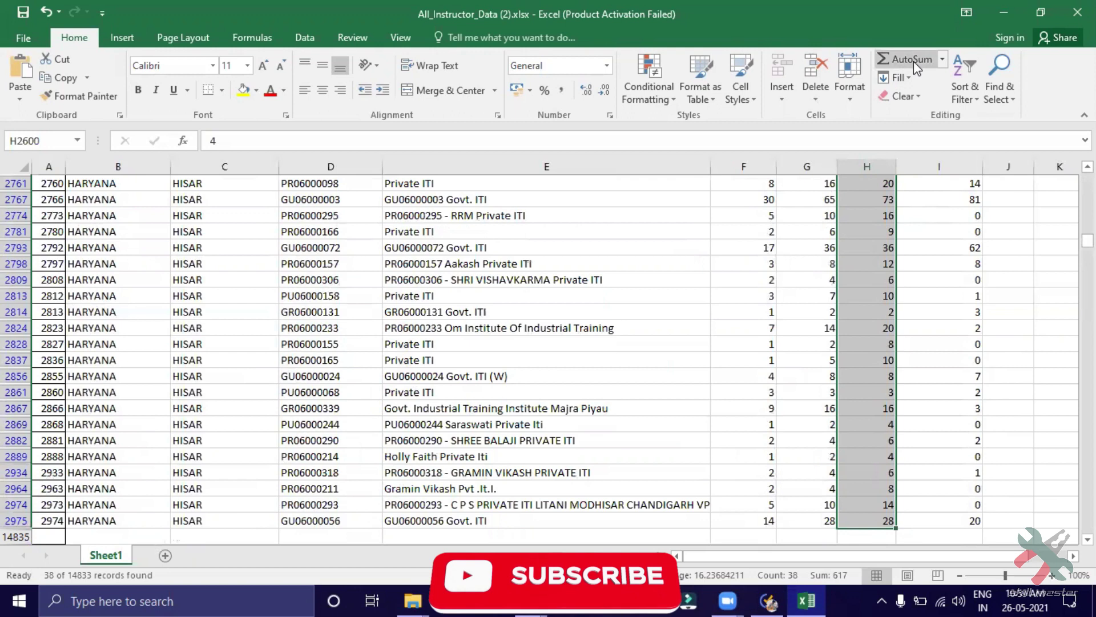
scroll(893, 282, up, 7)
scroll(894, 281, down, 6)
scroll(895, 357, down, 2)
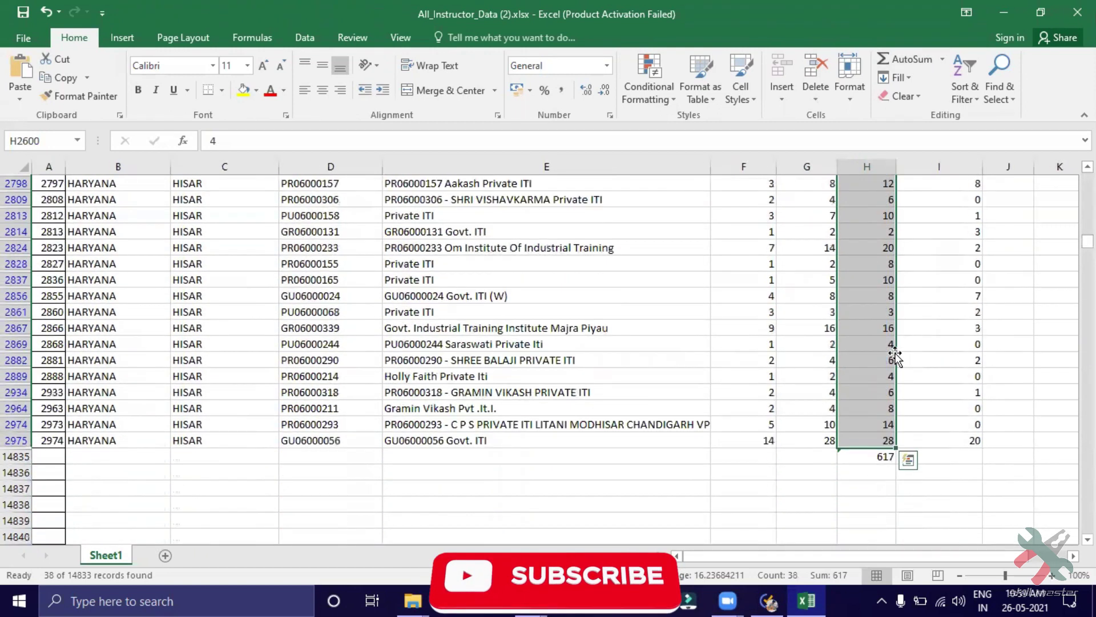
click(886, 457)
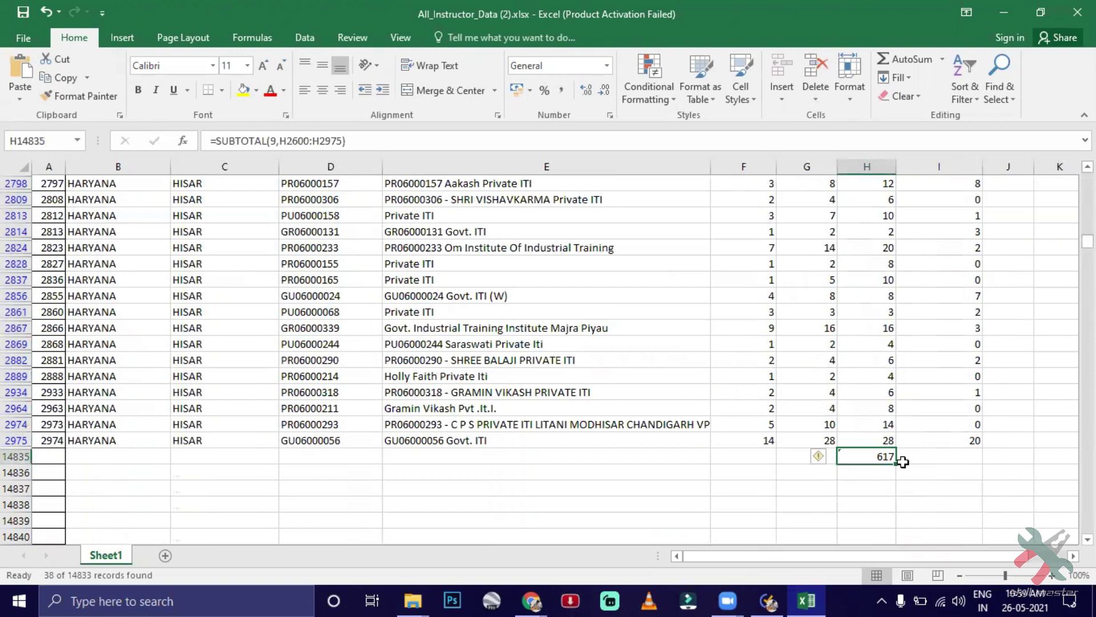
Step: Total the Instructor Count column for the same Hisar rows with AutoSum in I14835
scroll(954, 416, up, 8)
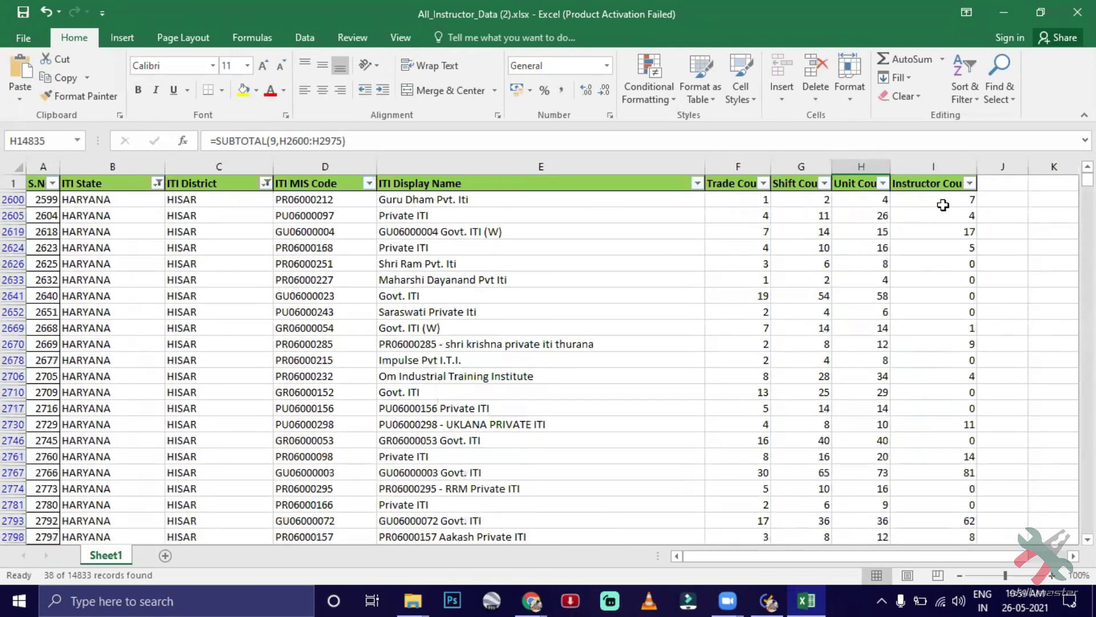
click(943, 200)
drag(974, 323, 967, 508)
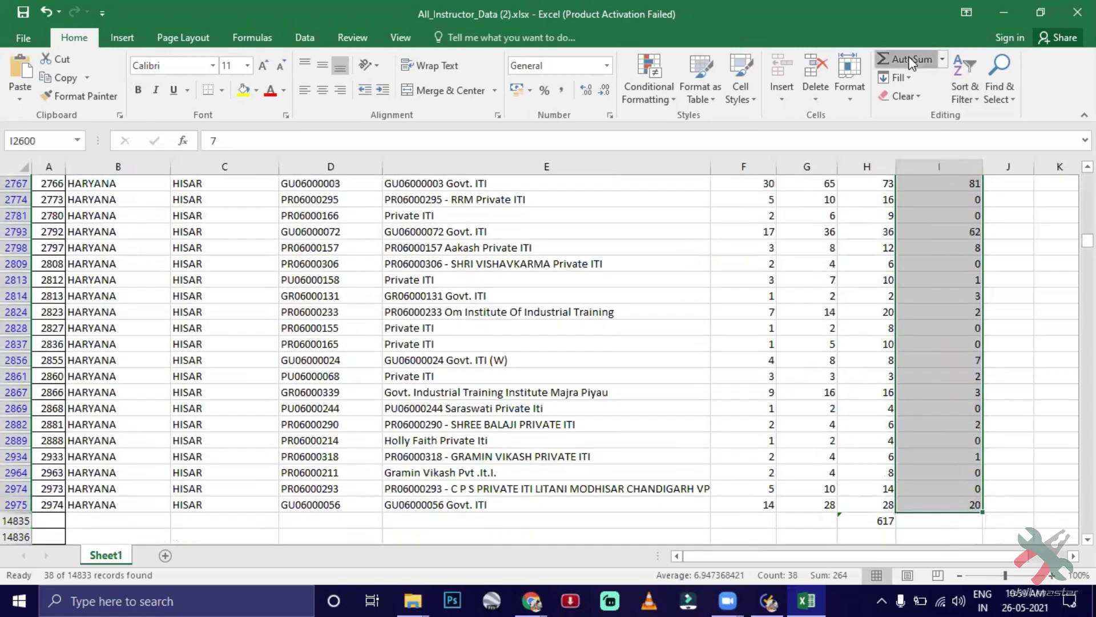
scroll(931, 309, up, 5)
scroll(931, 309, down, 7)
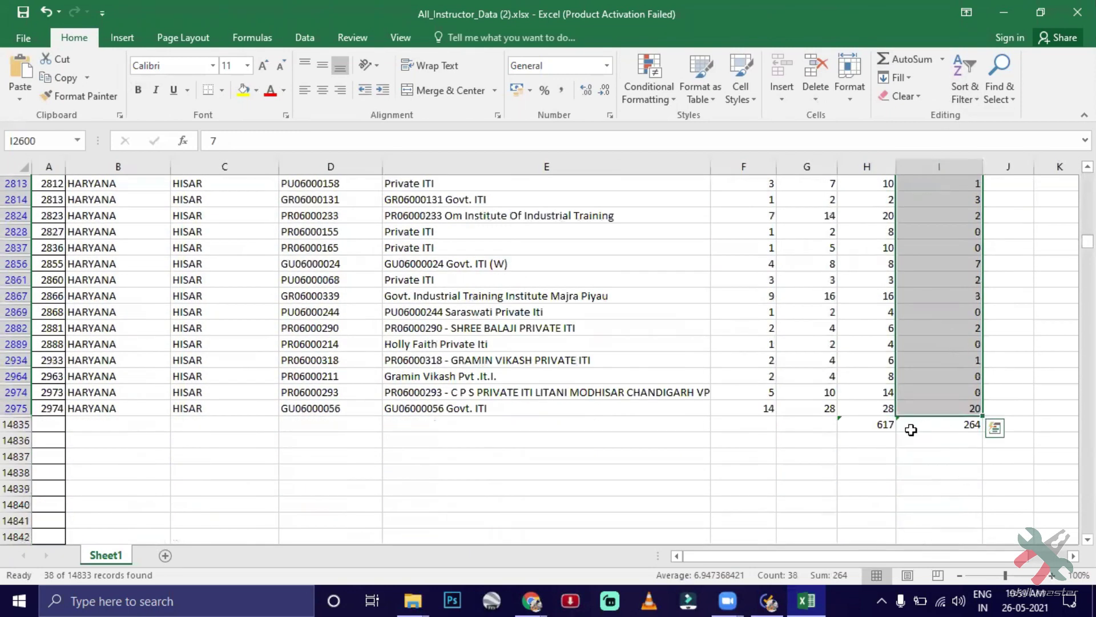
Step: Subtract the instructor total from the unit total in J14835 with the formula =H14835-I14835
click(885, 425)
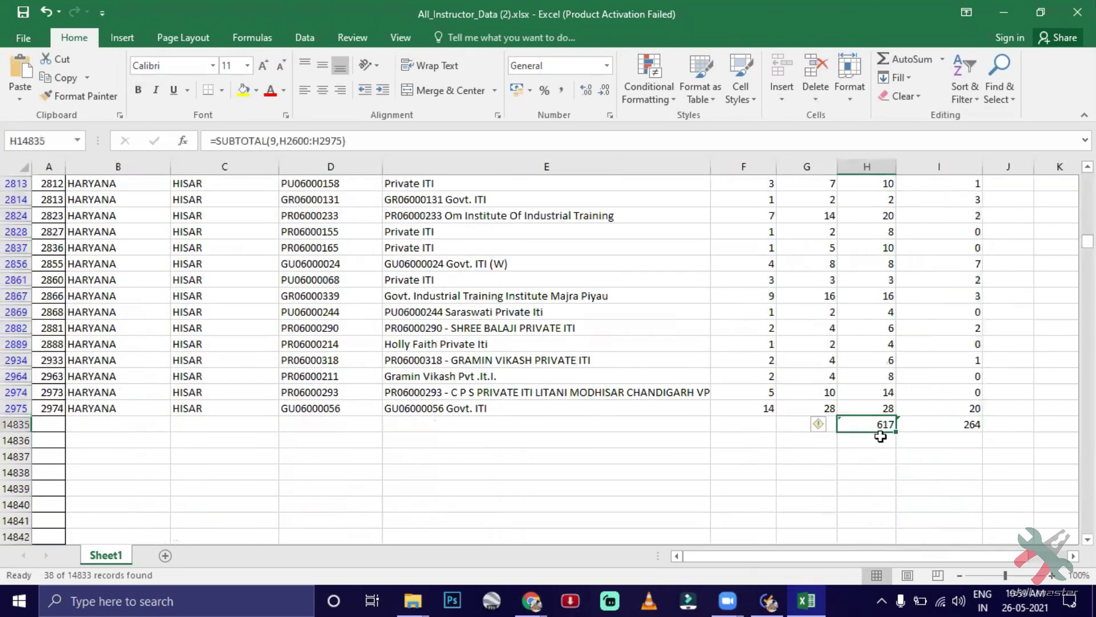
click(994, 426)
text(=)
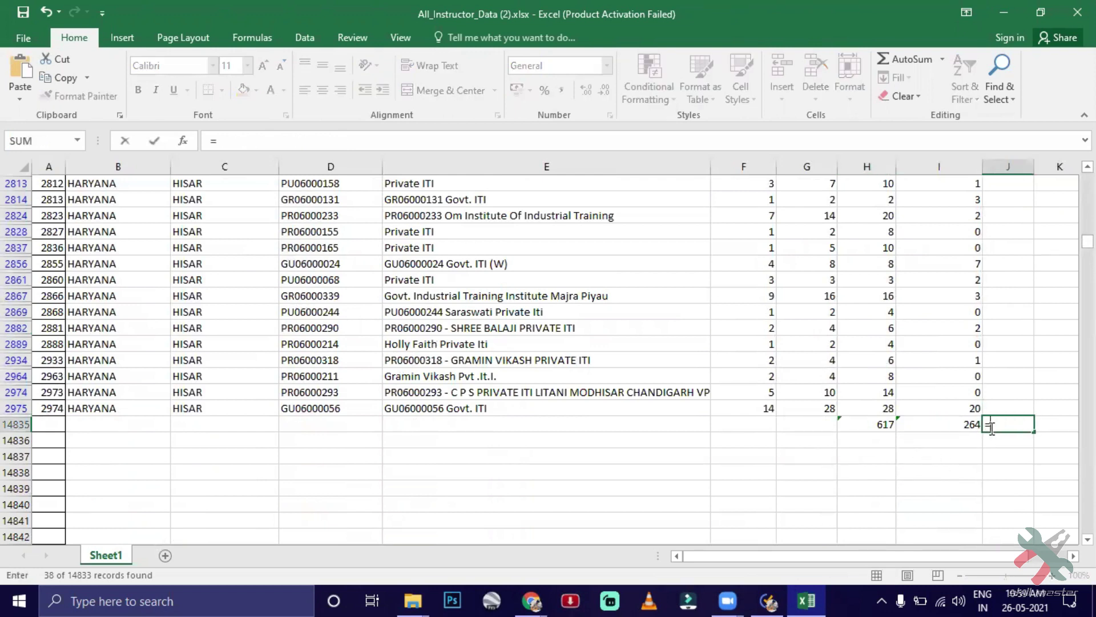
key(Left)
key(Left)
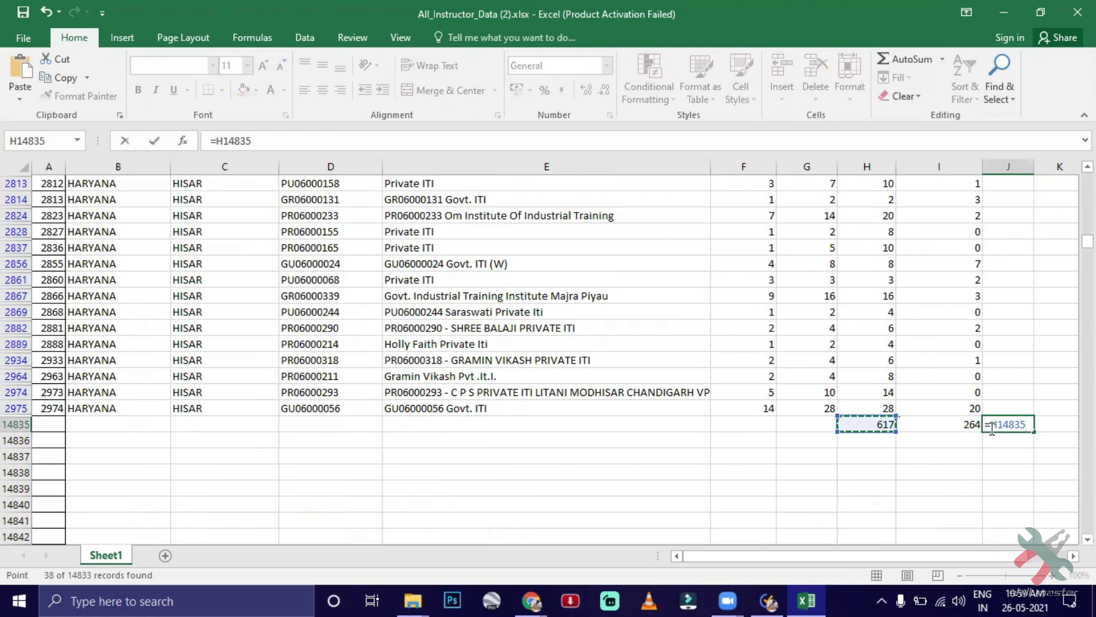
text(-)
key(Left)
key(Return)
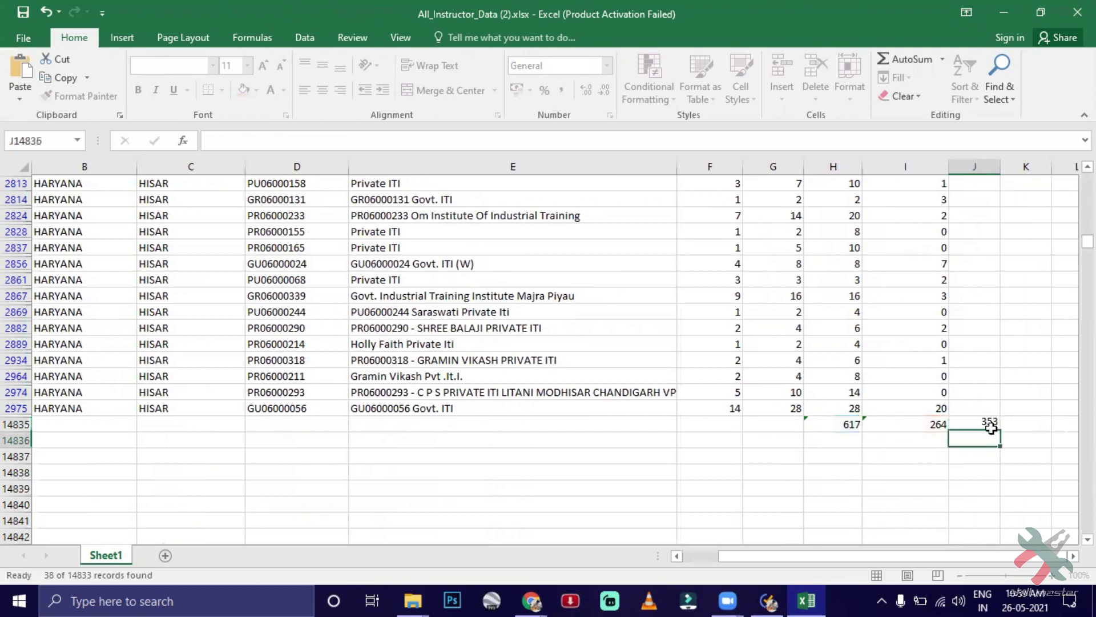
drag(1022, 470, 980, 425)
click(980, 424)
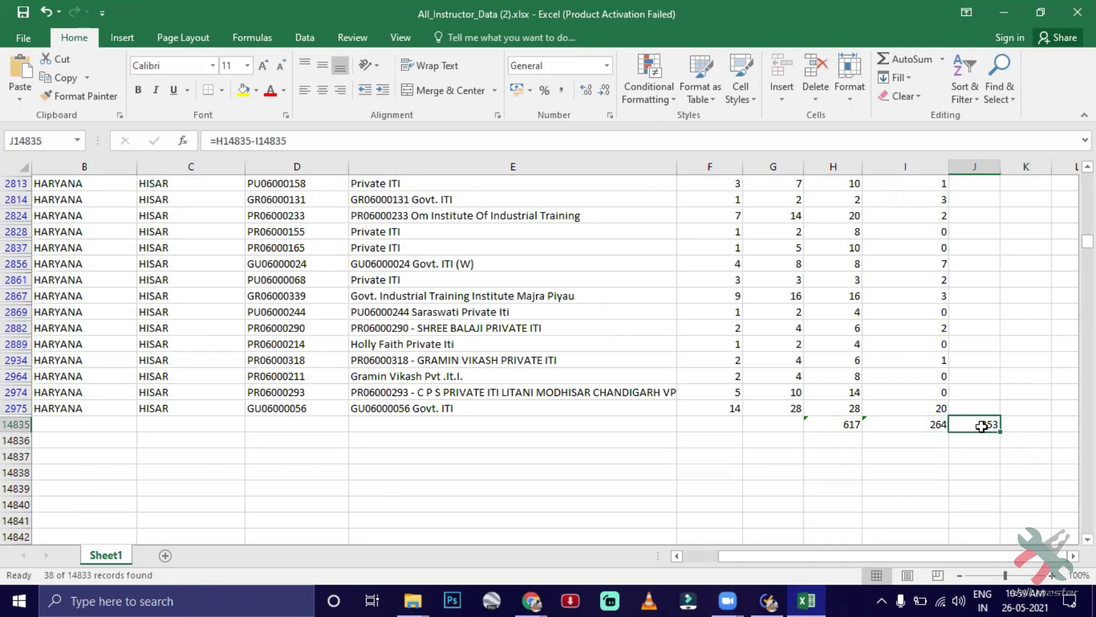
Step: Open the ITI Display Name filter and enlarge its list to view the institute names through to the last entries
scroll(982, 426, up, 8)
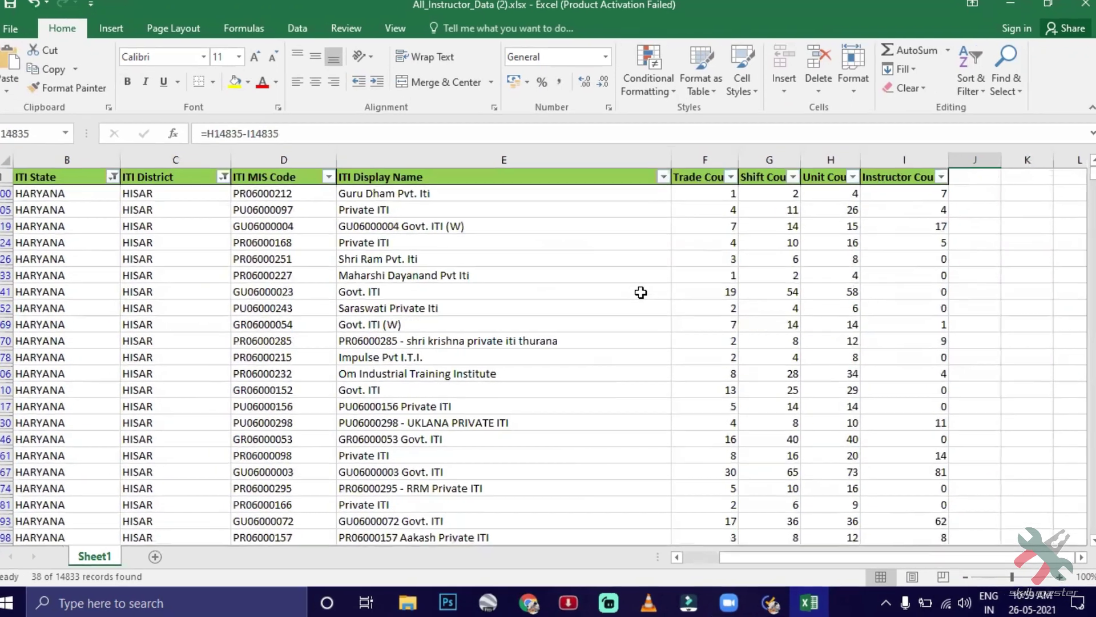
click(663, 177)
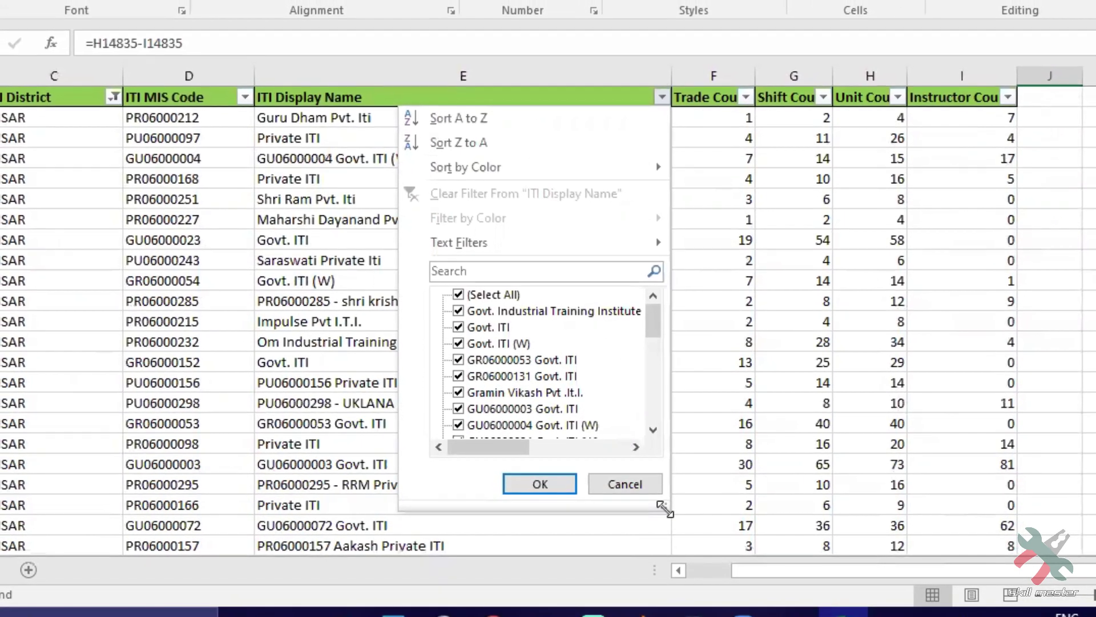
drag(664, 508, 849, 600)
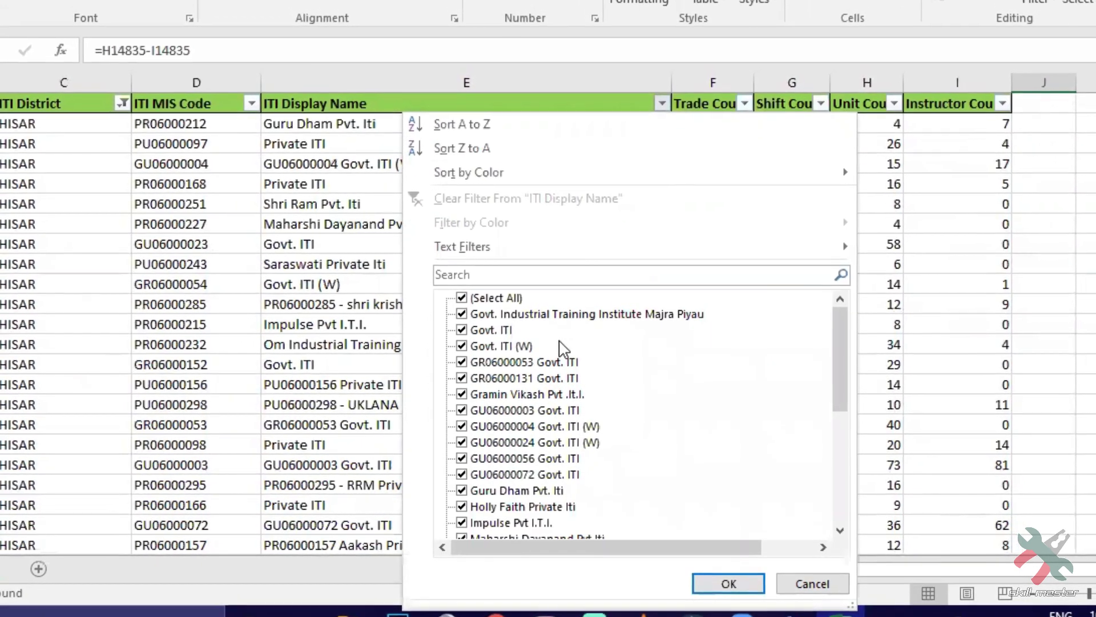
drag(839, 392, 847, 516)
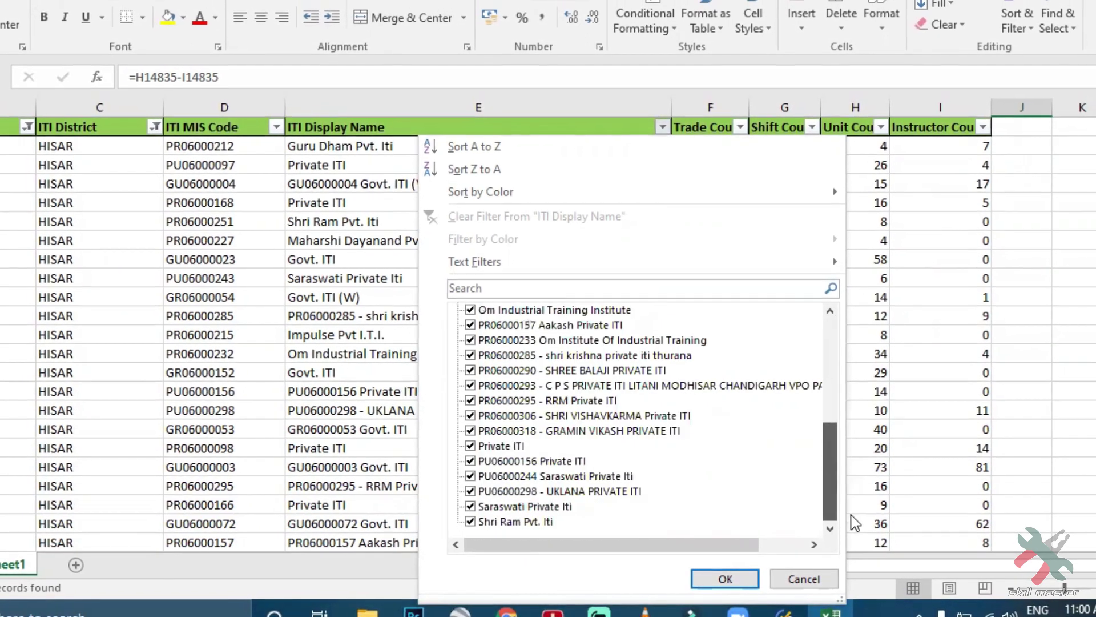
Step: Exclude all private institutes in the ITI Display Name filter and apply it so only the Govt. ITIs remain
click(470, 521)
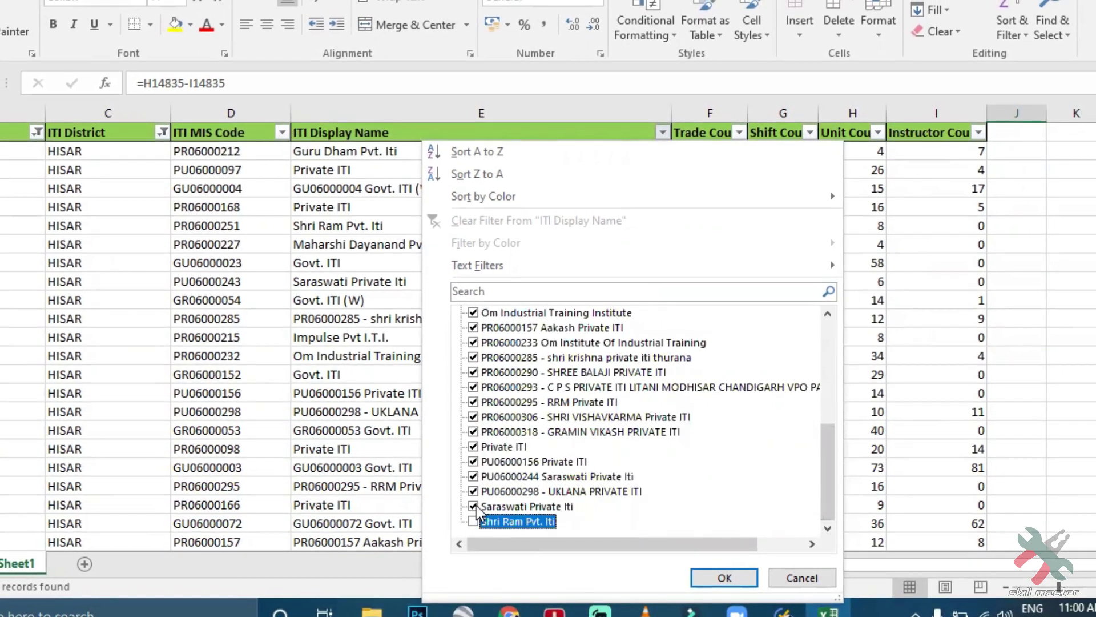
click(474, 507)
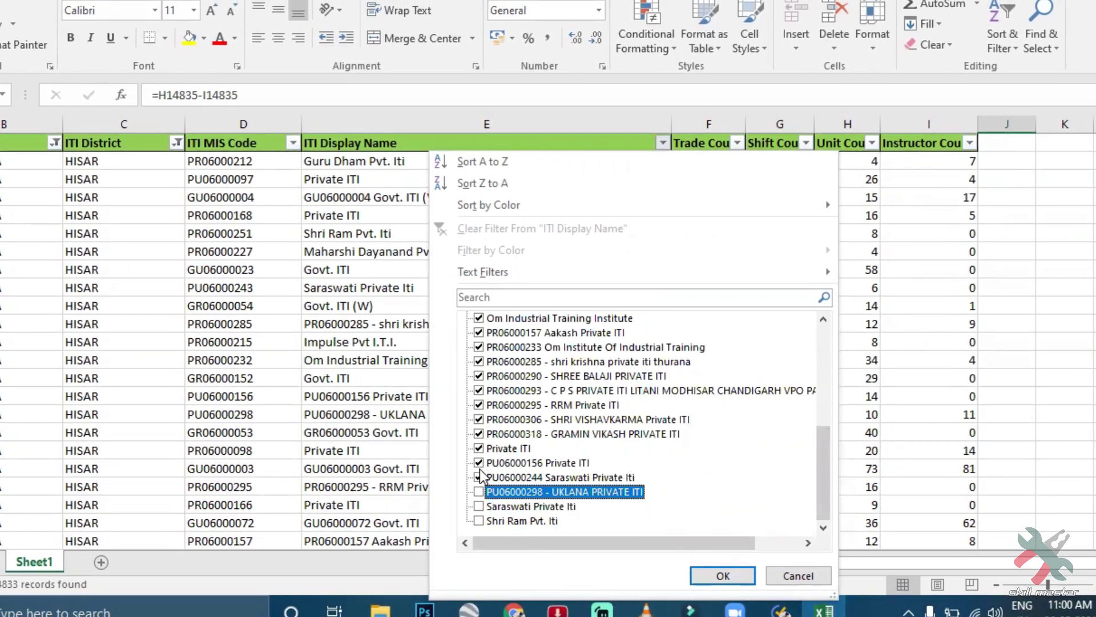
scroll(559, 465, up, 4)
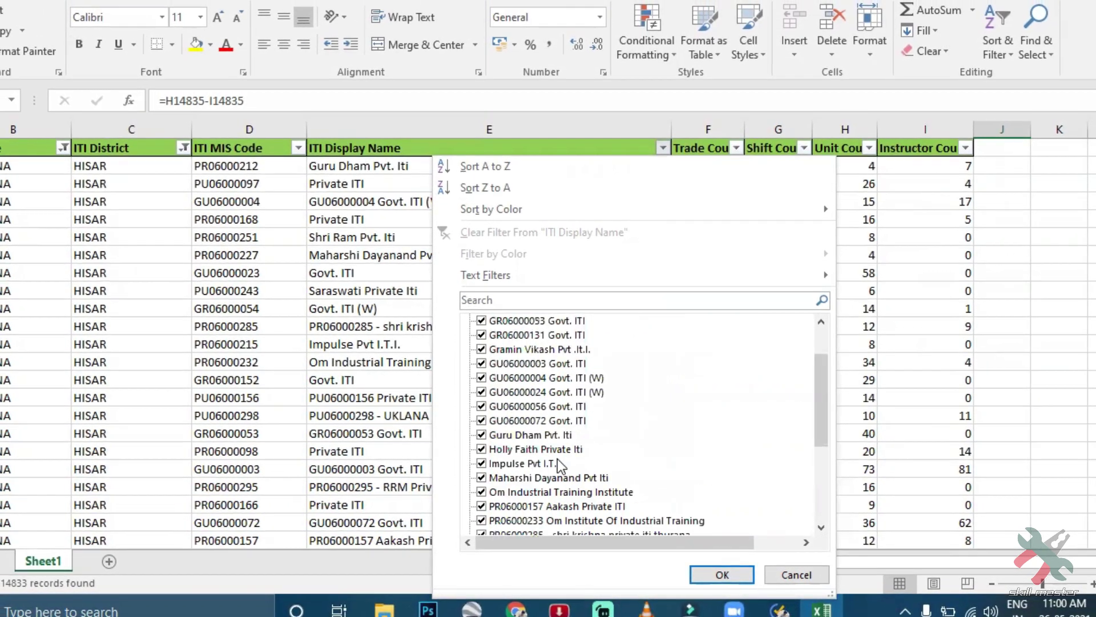
scroll(560, 465, up, 2)
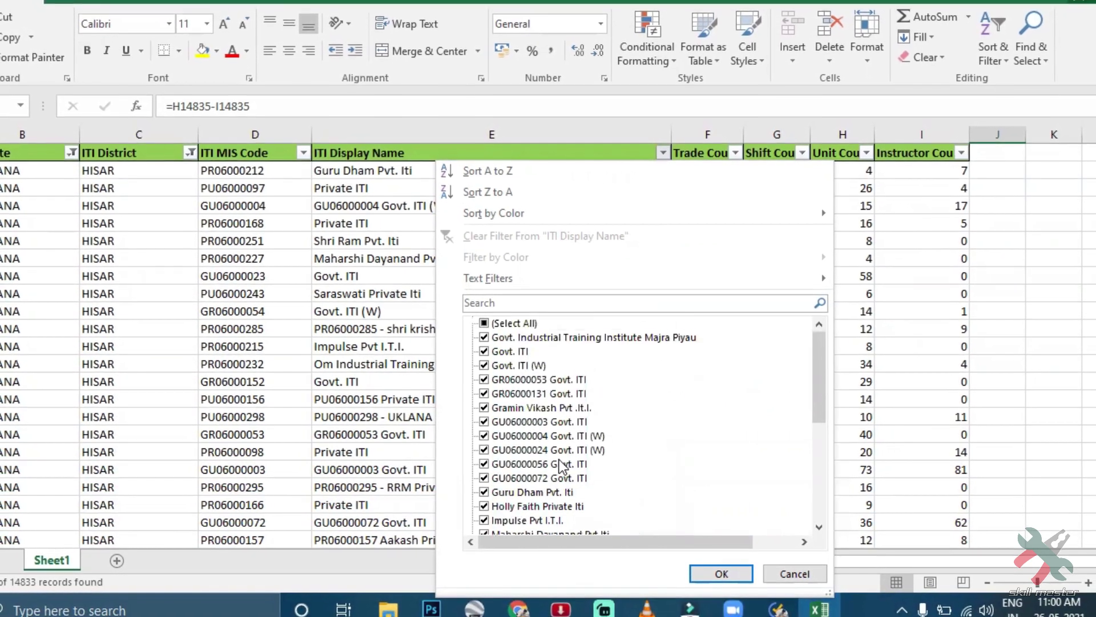
scroll(562, 465, down, 10)
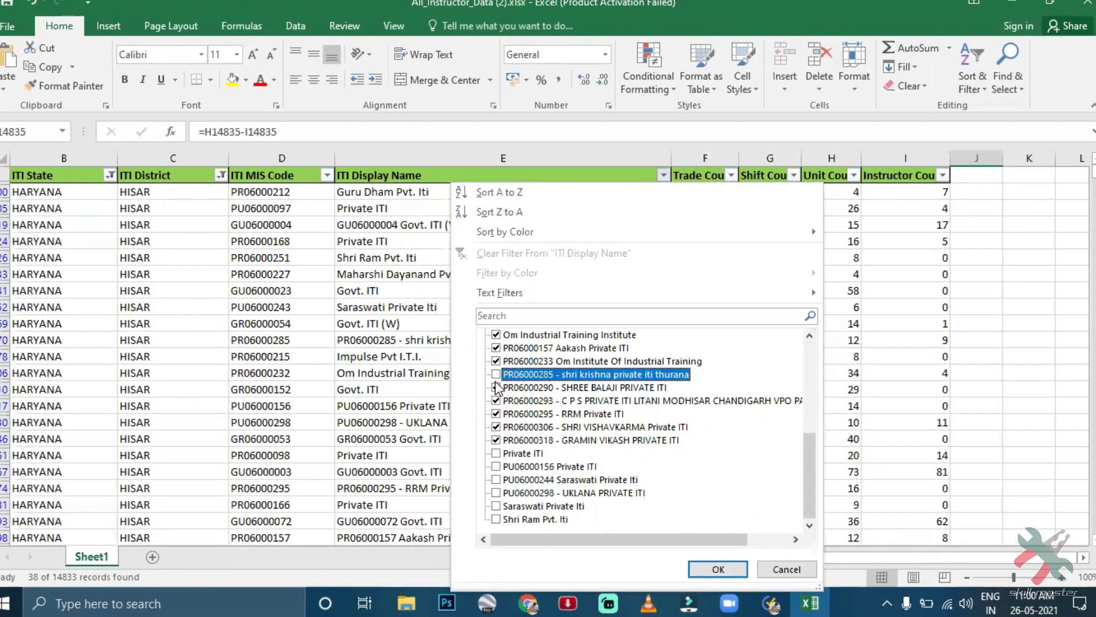
click(498, 414)
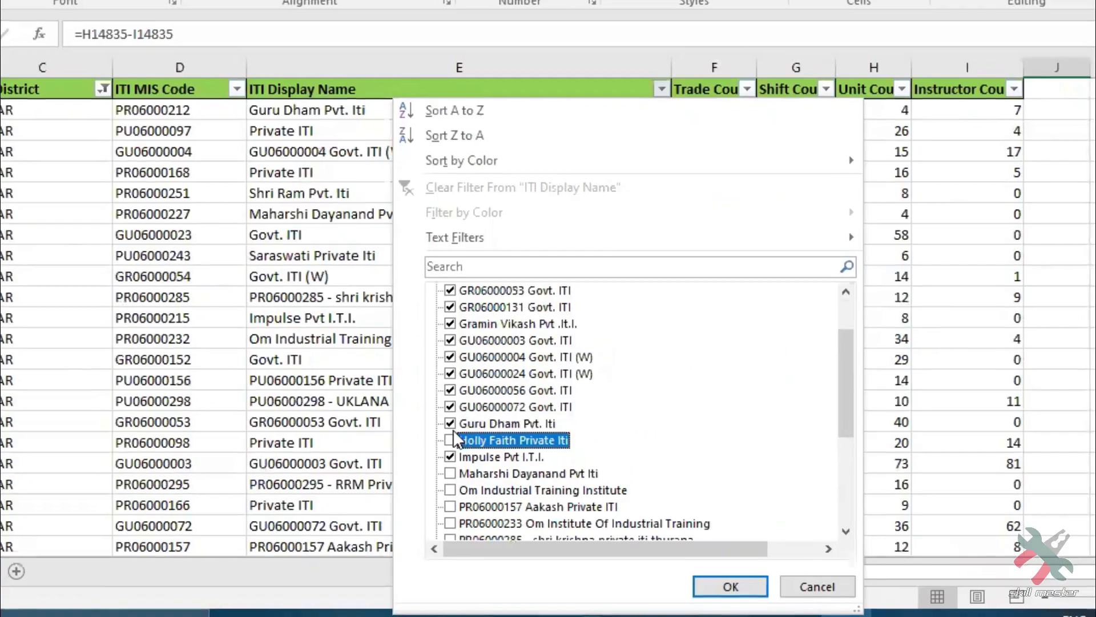
click(545, 441)
scroll(537, 411, up, 2)
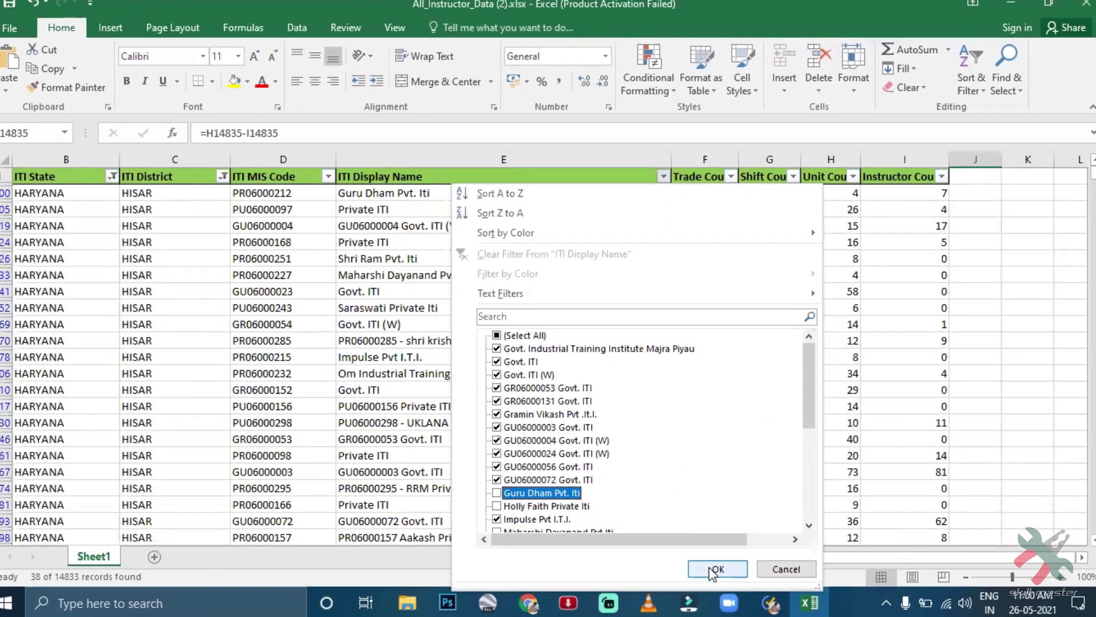
click(714, 570)
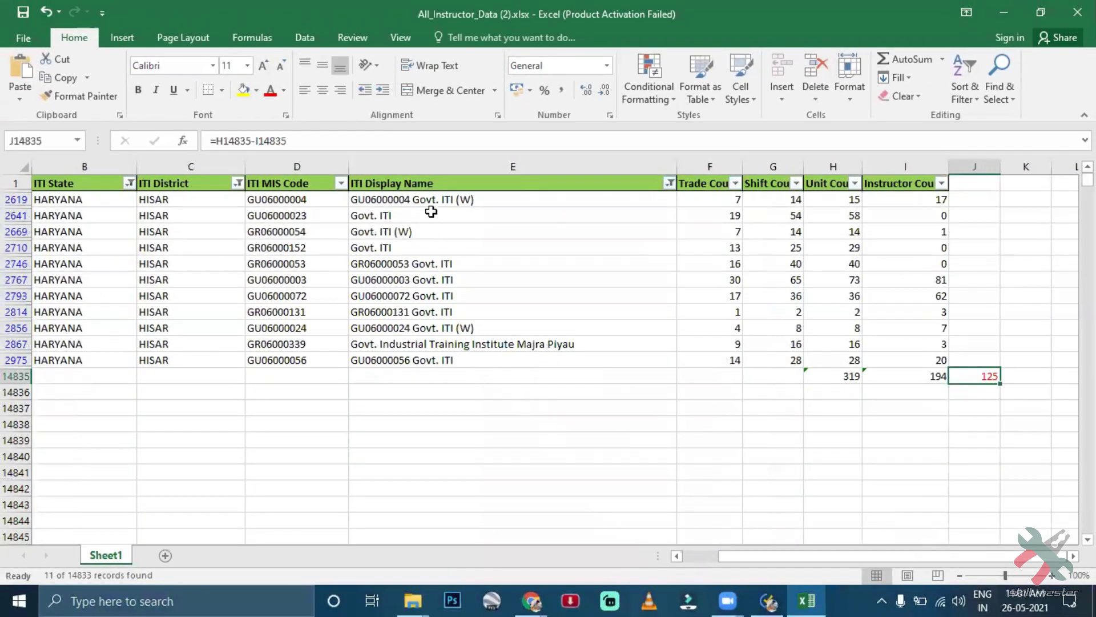
Step: Review the Govt. ITI names, then compare their unit total, instructor total and the difference in row 14835
drag(431, 204, 436, 359)
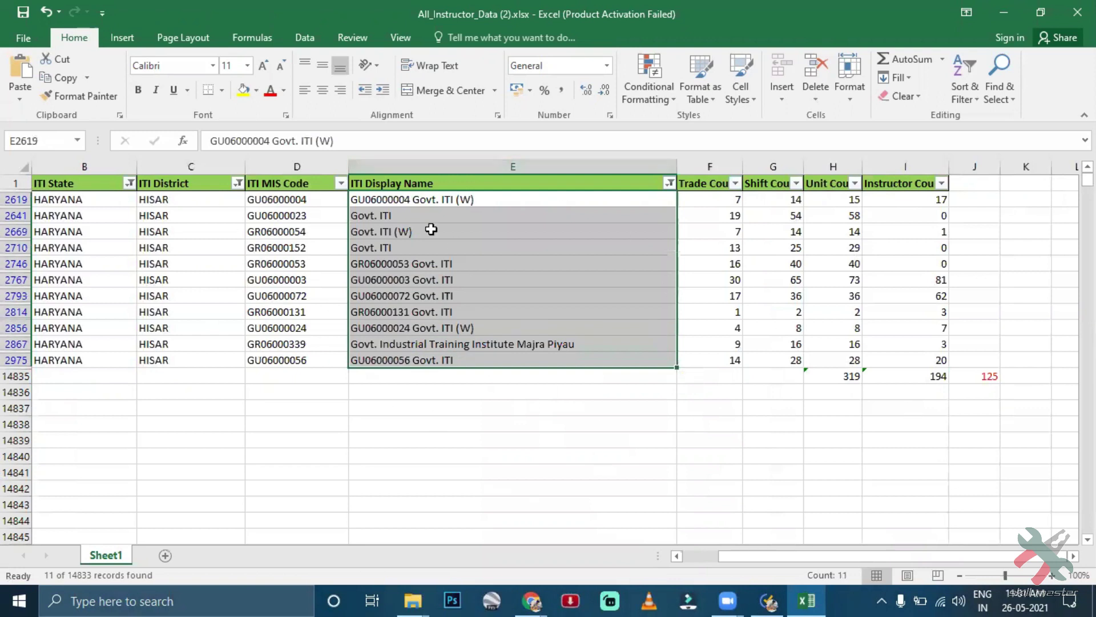
click(851, 375)
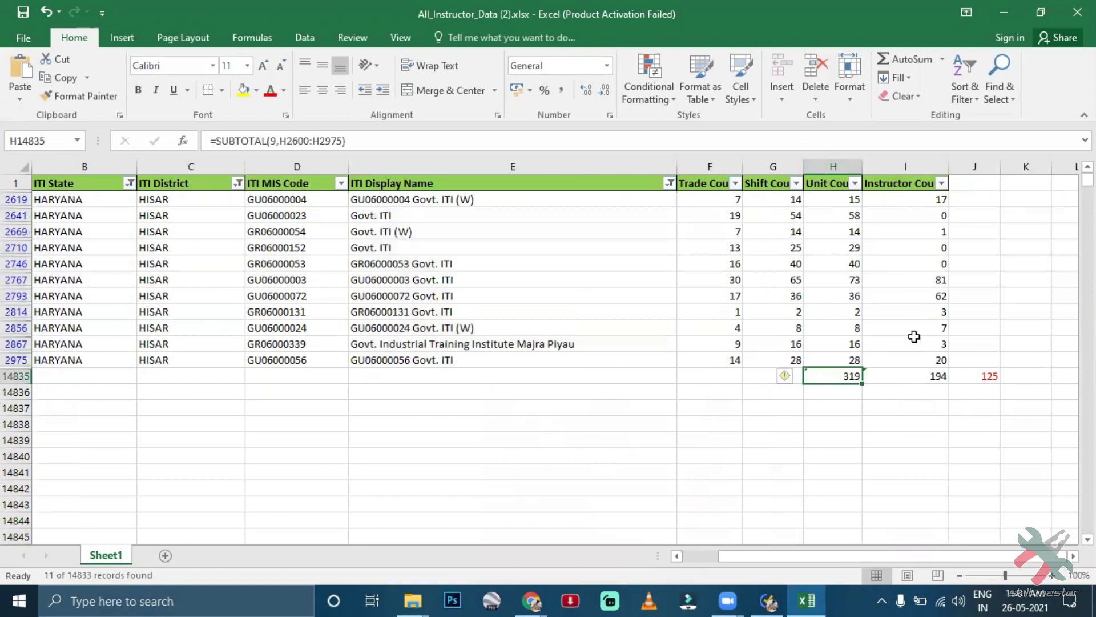
click(922, 379)
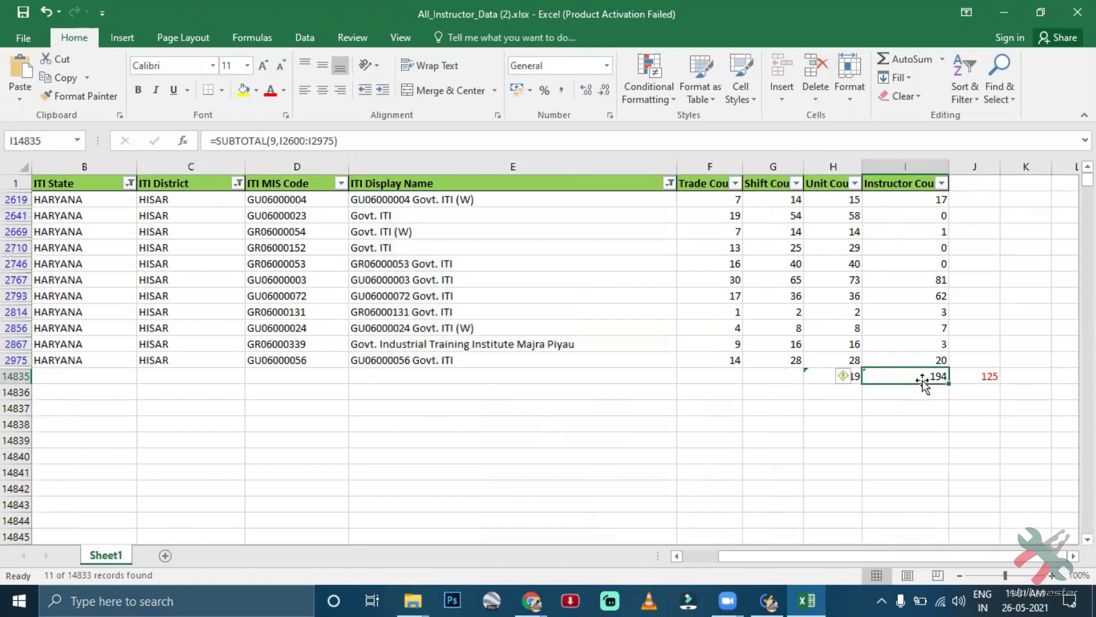
click(988, 377)
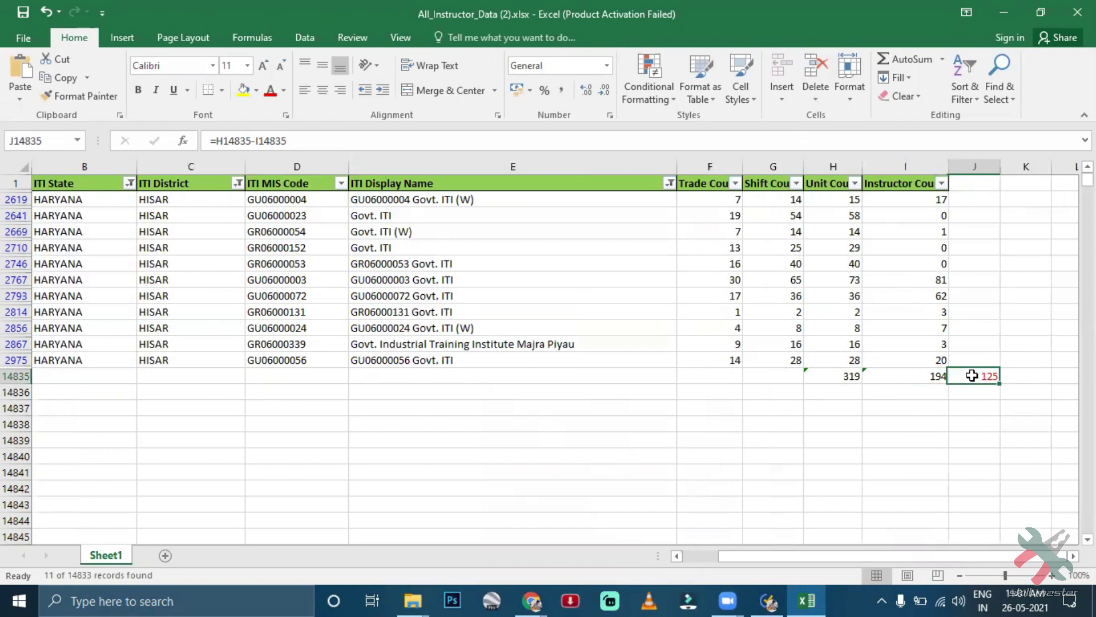
double_click(976, 376)
key(Escape)
Step: Remove the ITI Display Name and ITI District filters, keeping every ITI MIS Code selected, to list all Haryana institutes
key(ctrl+z)
click(336, 184)
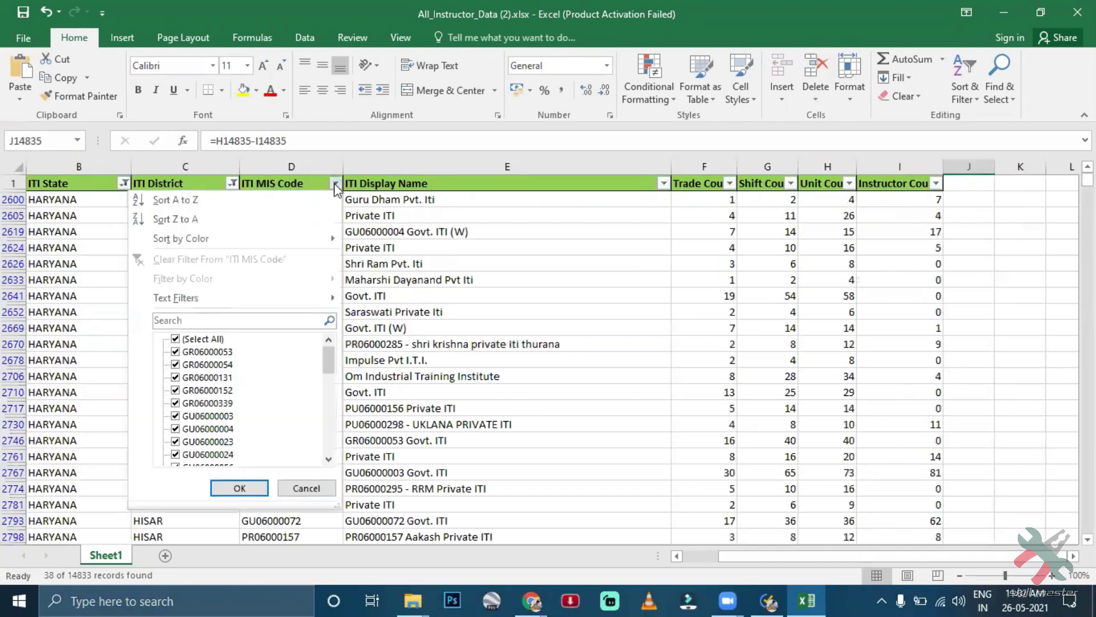
click(250, 487)
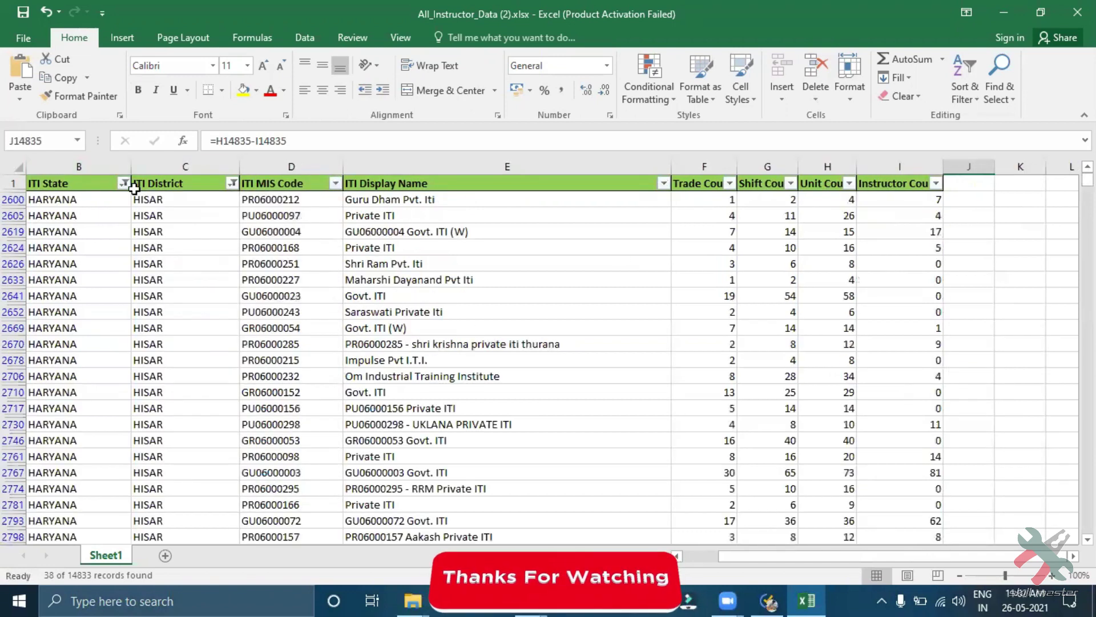
click(232, 183)
click(136, 488)
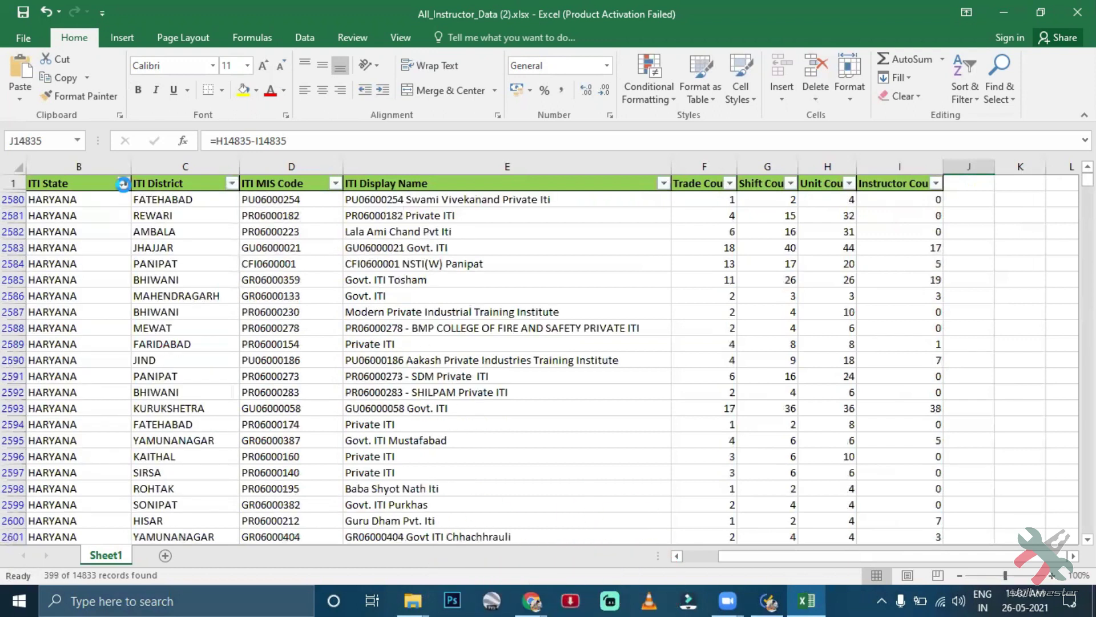
Step: Filter the ITI State column to show only UTTAR PRADESH
click(123, 182)
click(73, 341)
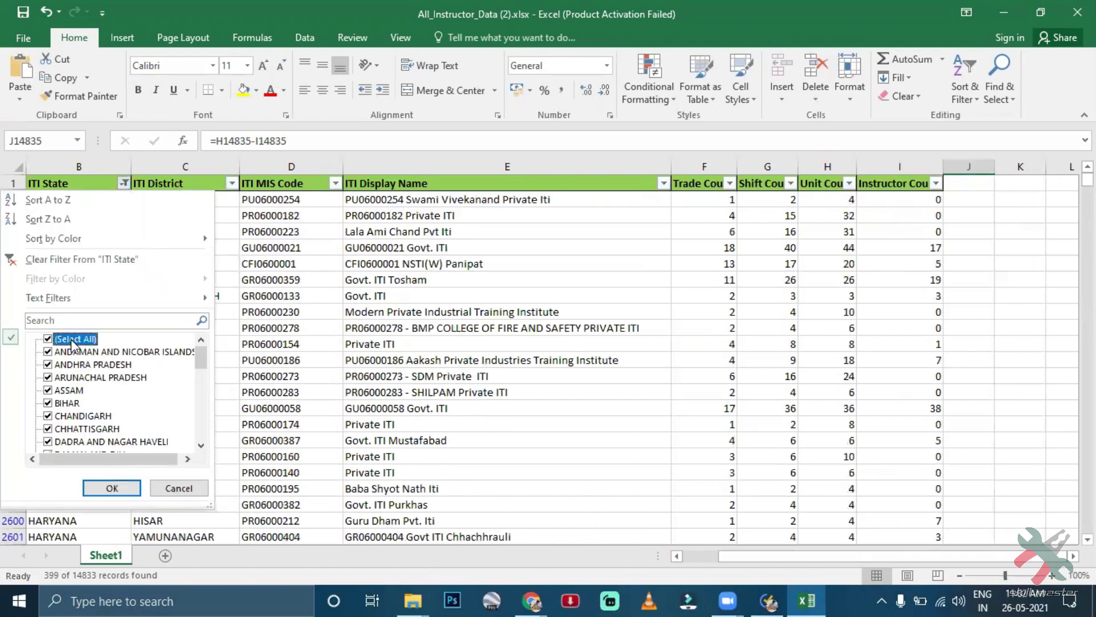
click(51, 339)
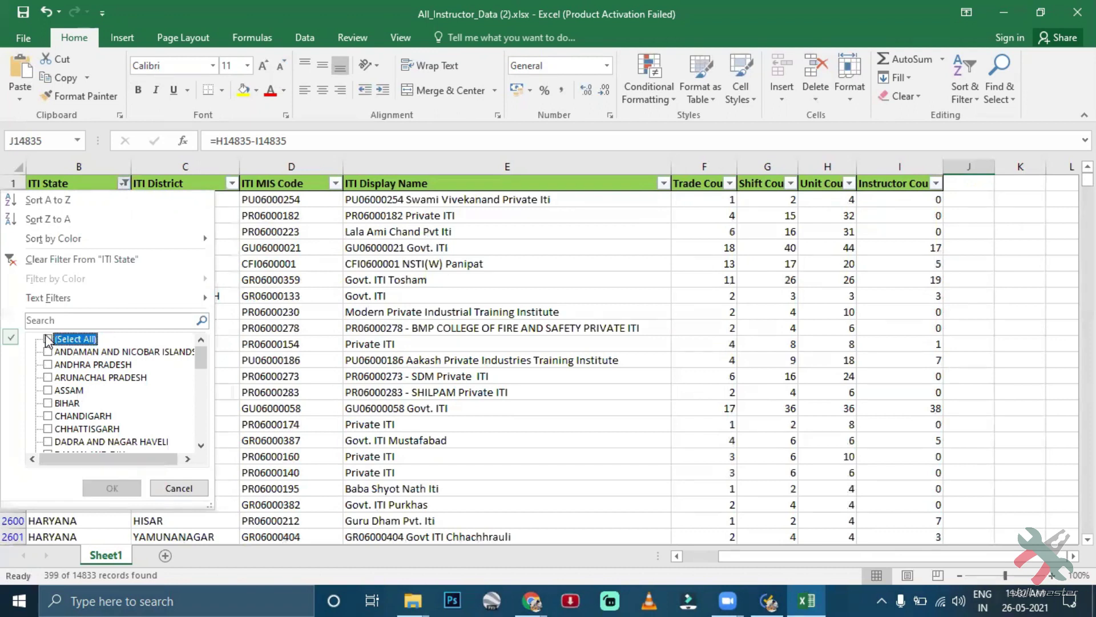
scroll(134, 411, down, 4)
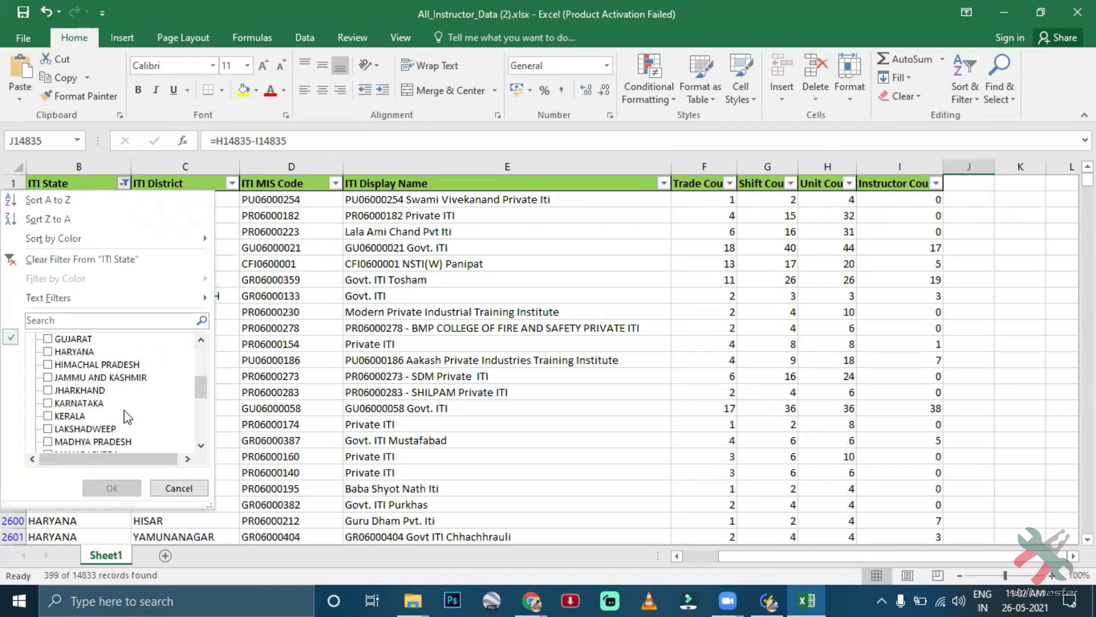
scroll(124, 410, up, 1)
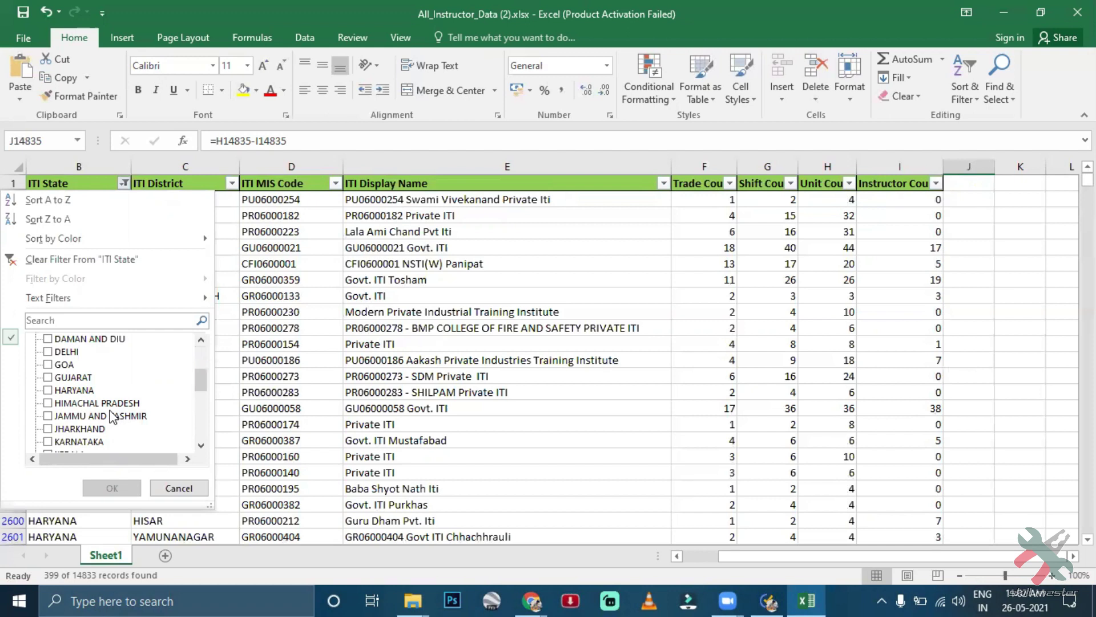
scroll(111, 416, down, 7)
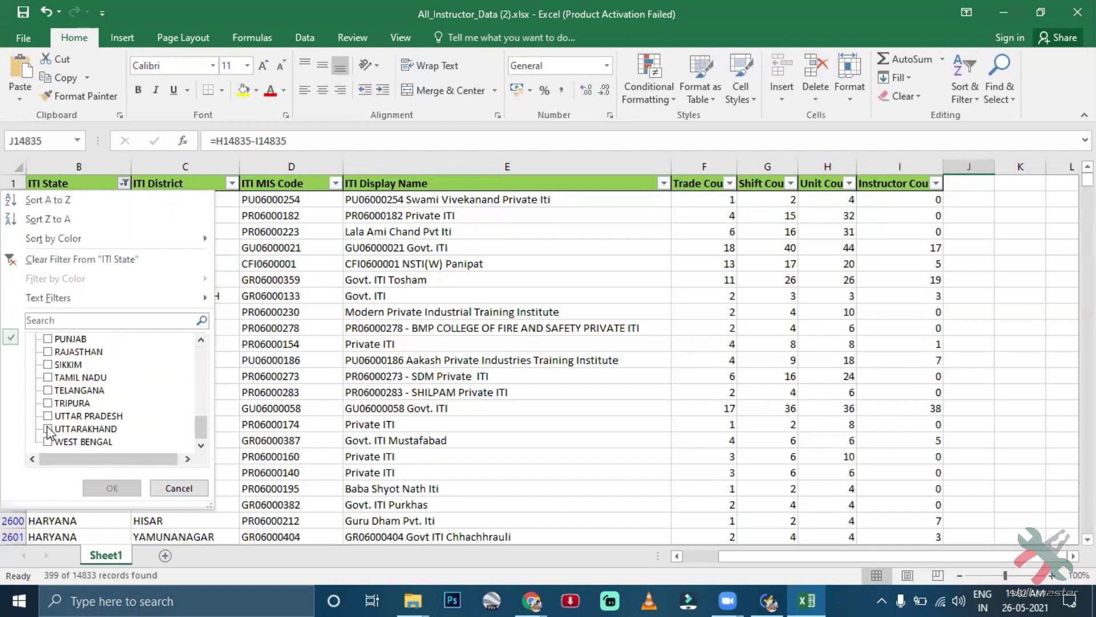
click(49, 416)
click(112, 488)
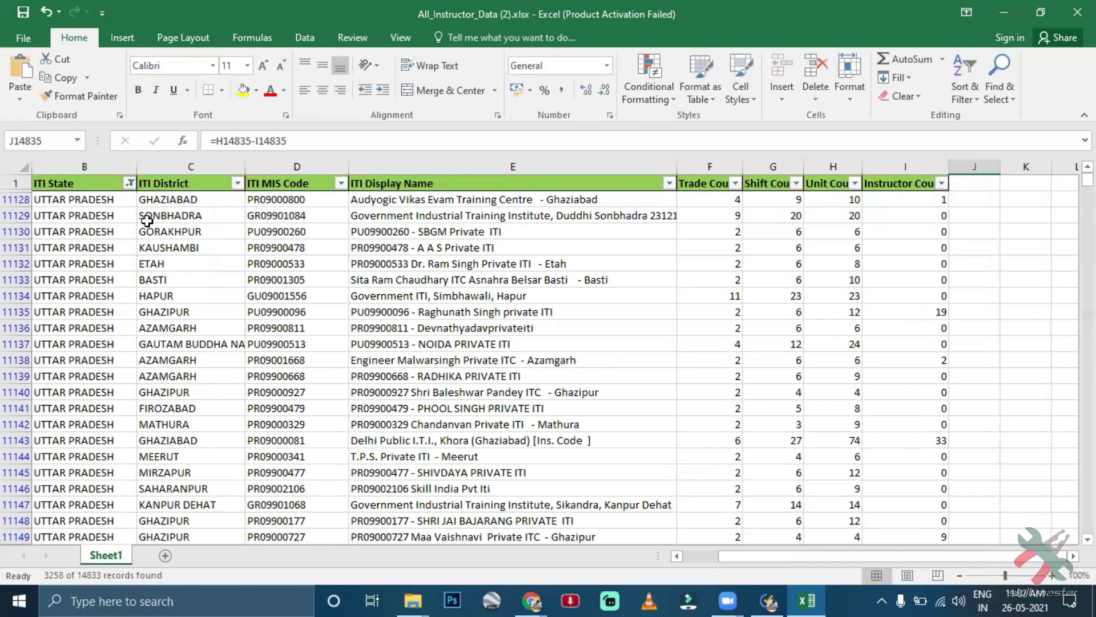
Step: Filter the ITI District column to show only AGRA
click(237, 184)
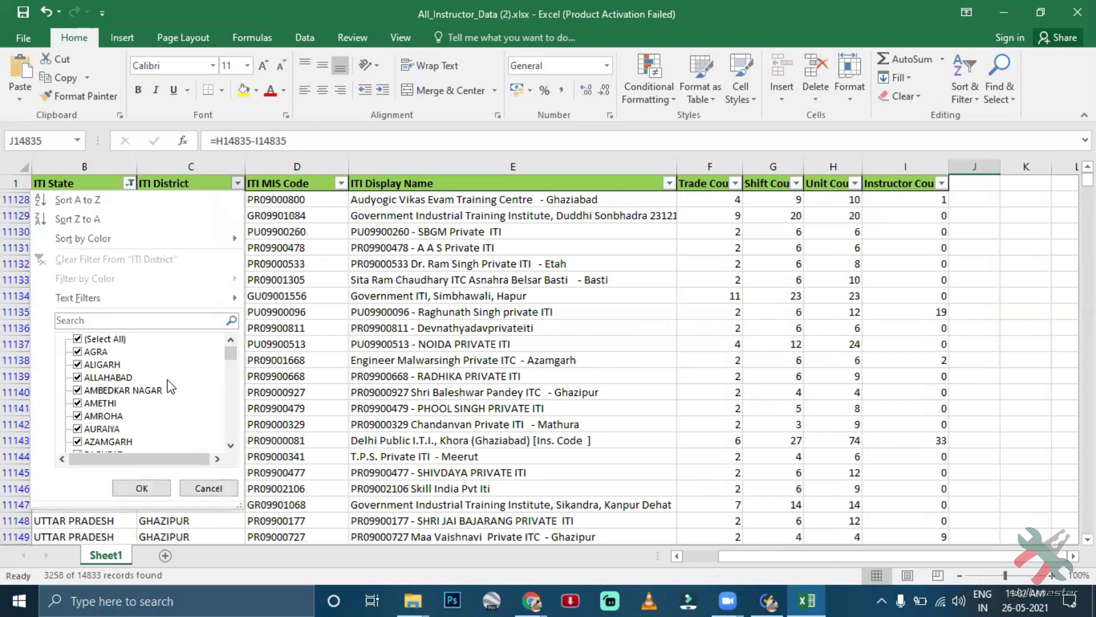
click(92, 339)
click(91, 351)
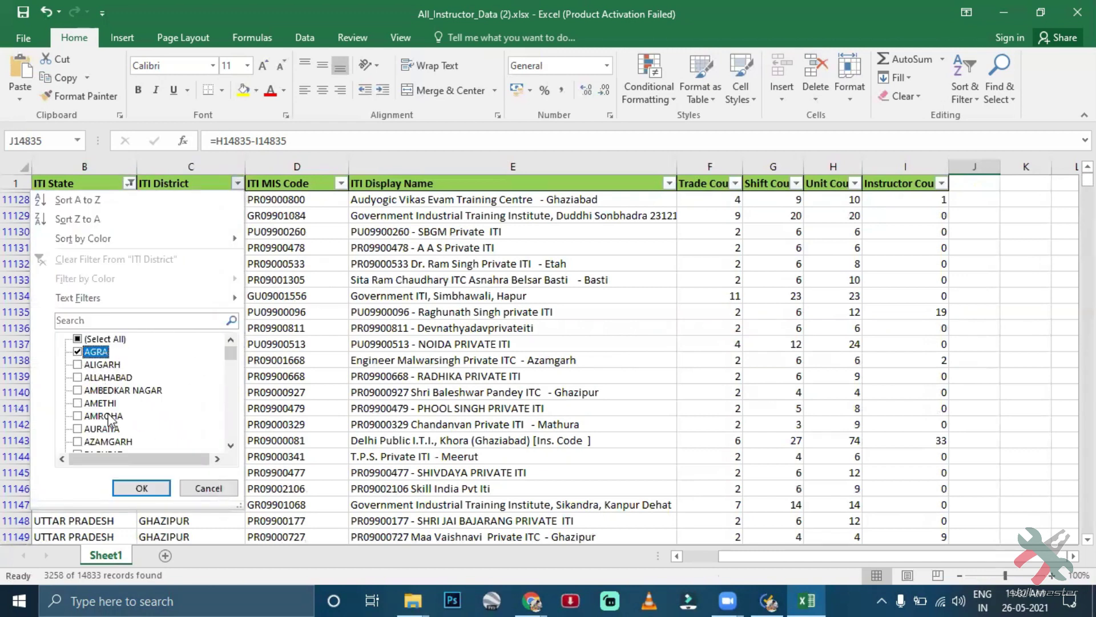
click(141, 488)
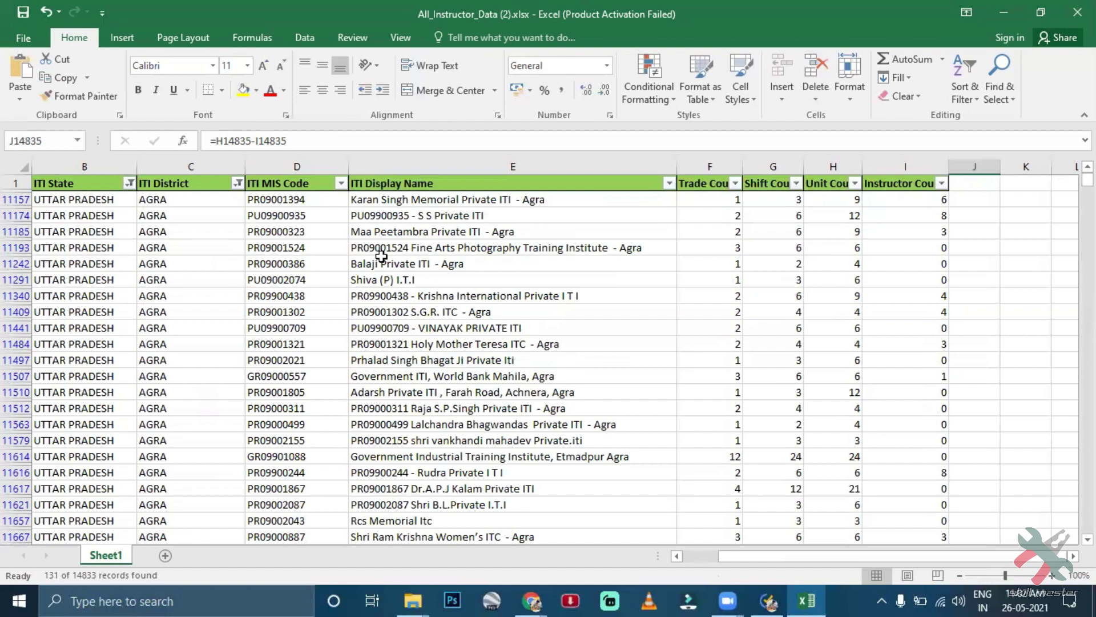
Step: Filter ITI MIS Code to the government codes GR09000557, GR09001475, GR09901088, GR09901160 and GR09901203, enlarging the filter list to see them
click(341, 183)
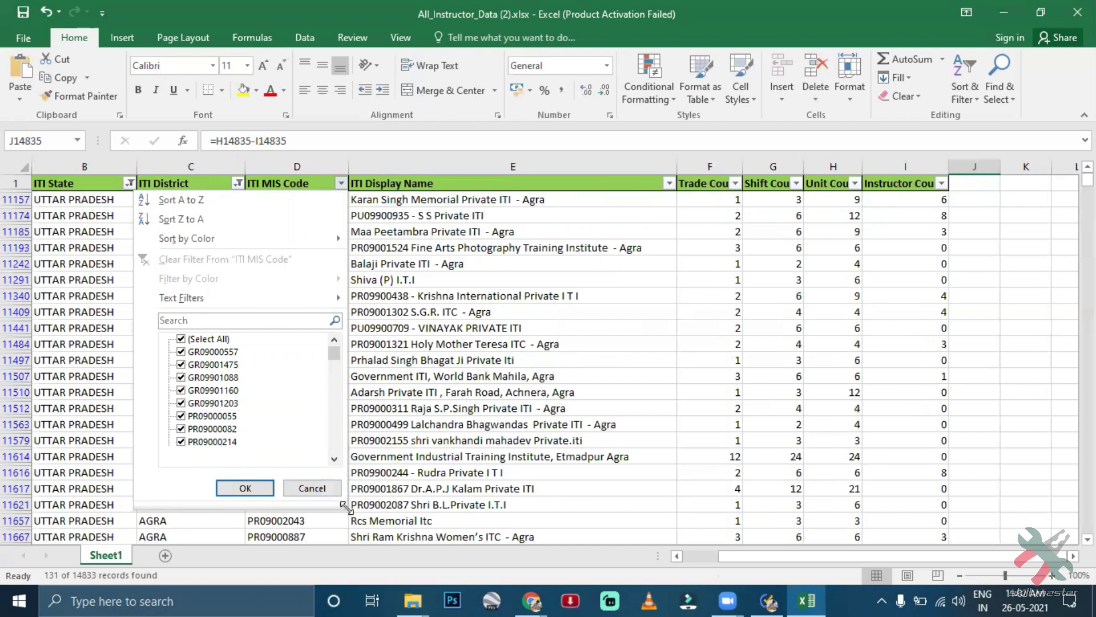
drag(343, 505, 465, 566)
drag(456, 355, 455, 325)
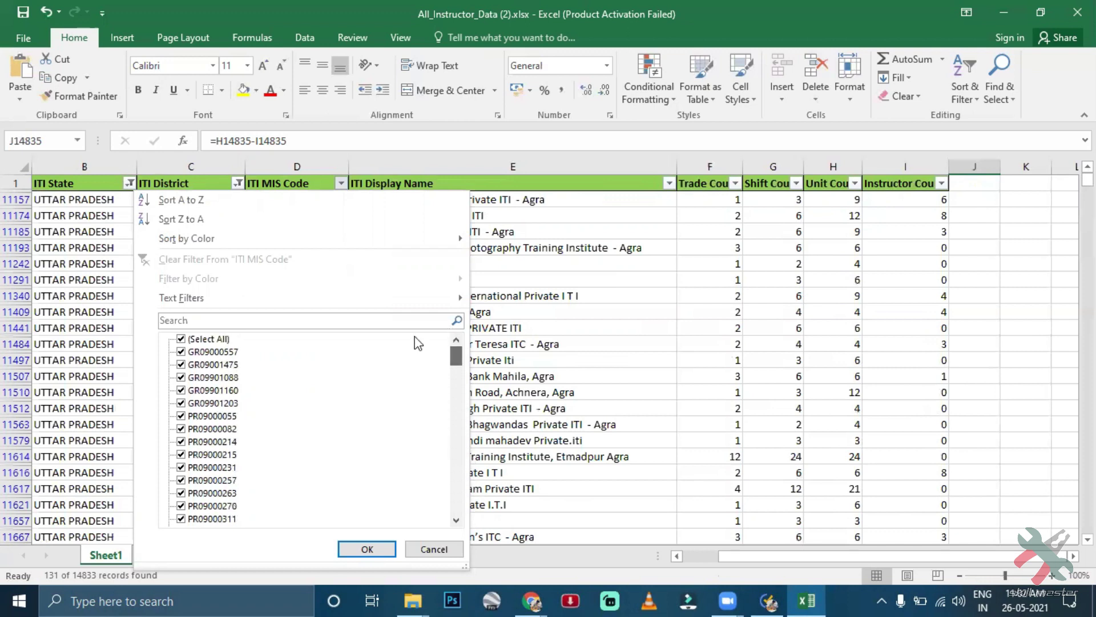
click(181, 338)
click(180, 351)
click(181, 365)
click(181, 377)
click(181, 390)
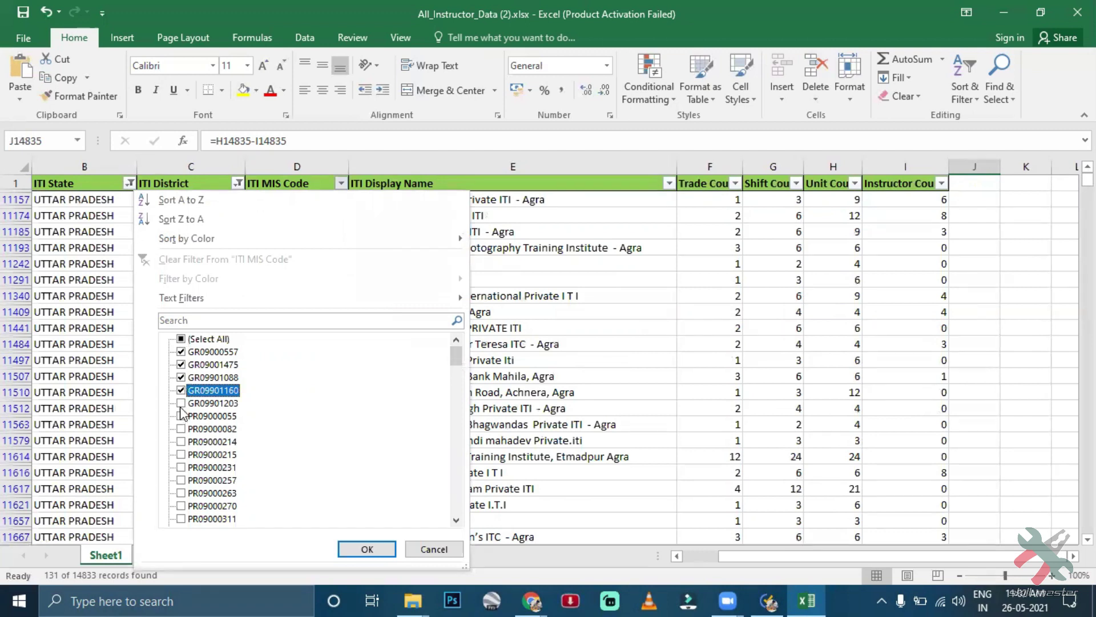
click(181, 403)
click(368, 549)
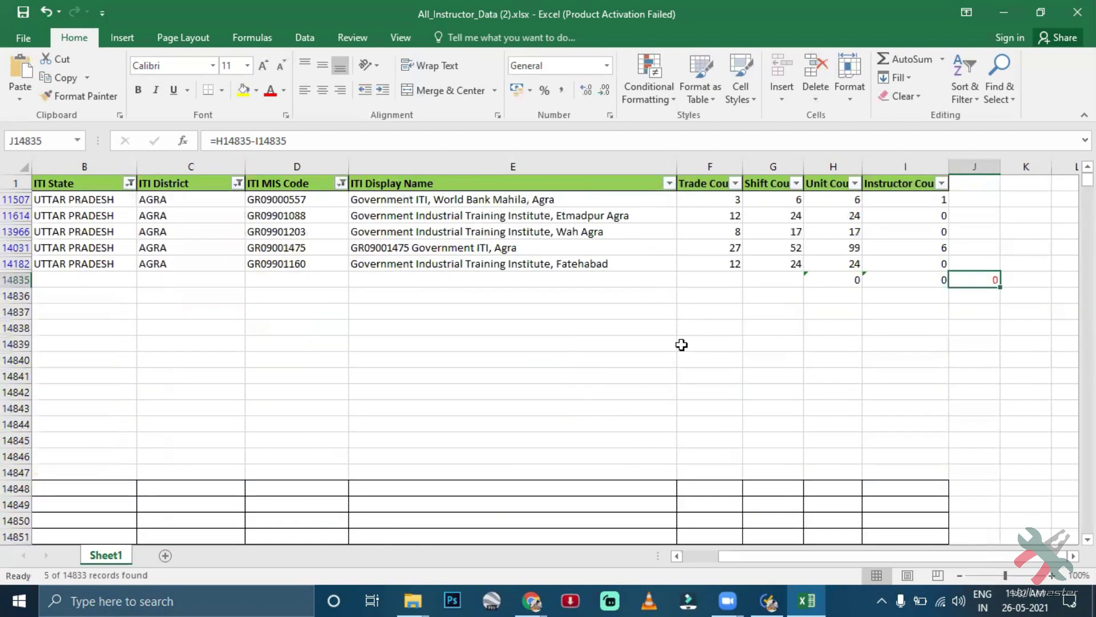
Step: Subtotal the filtered Unit Count and Instructor Count values in H14835 and I14835 and check their difference in J14835
drag(846, 199, 855, 264)
drag(914, 200, 913, 264)
click(1003, 359)
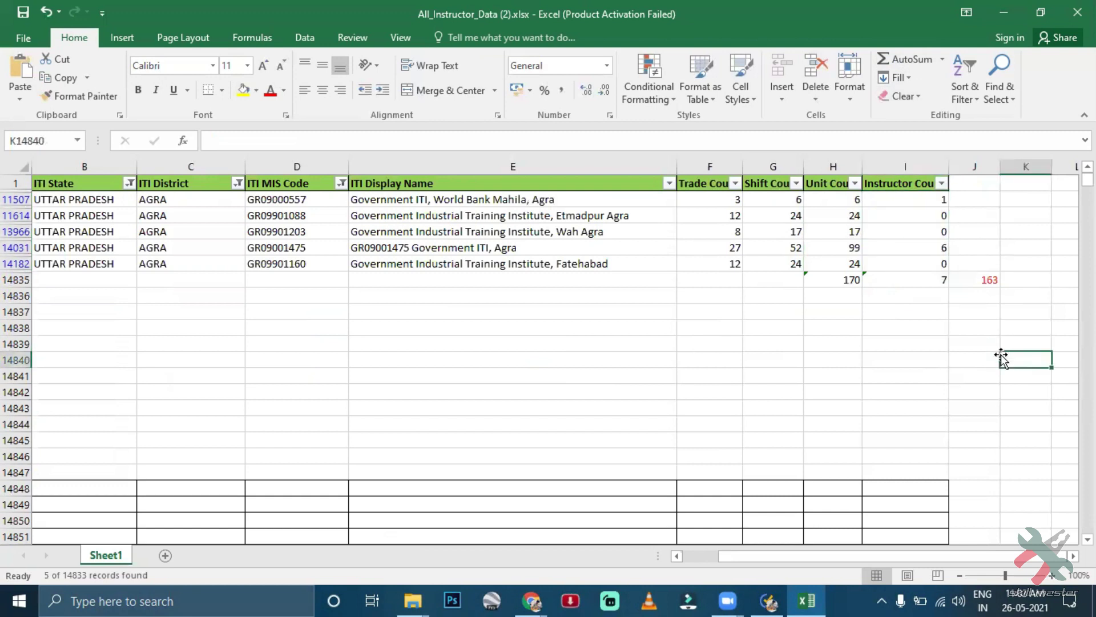
click(851, 280)
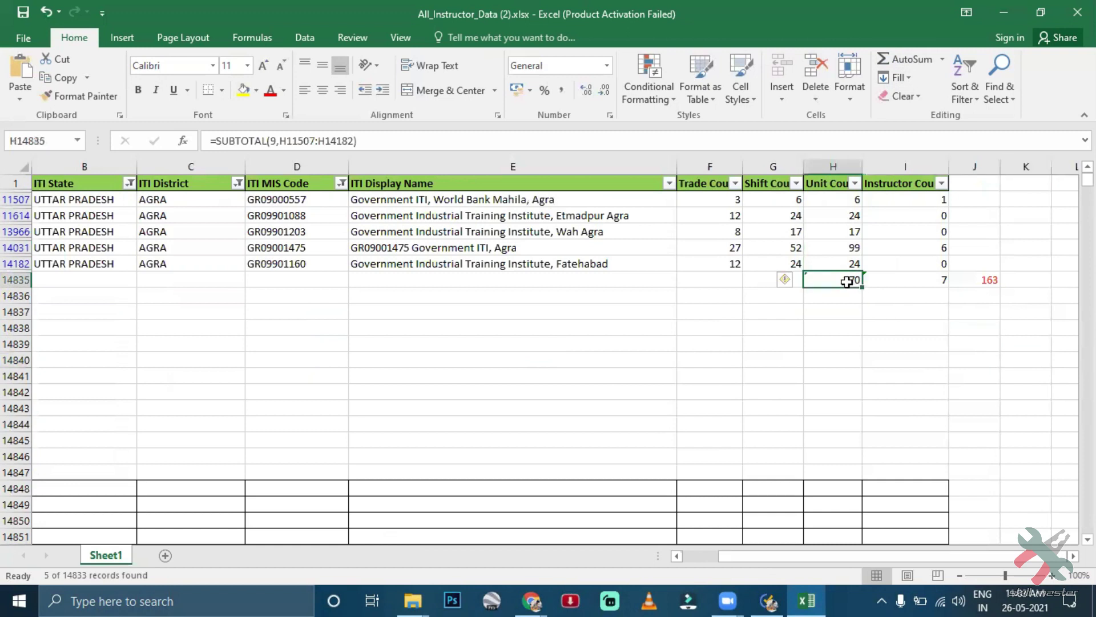
click(977, 278)
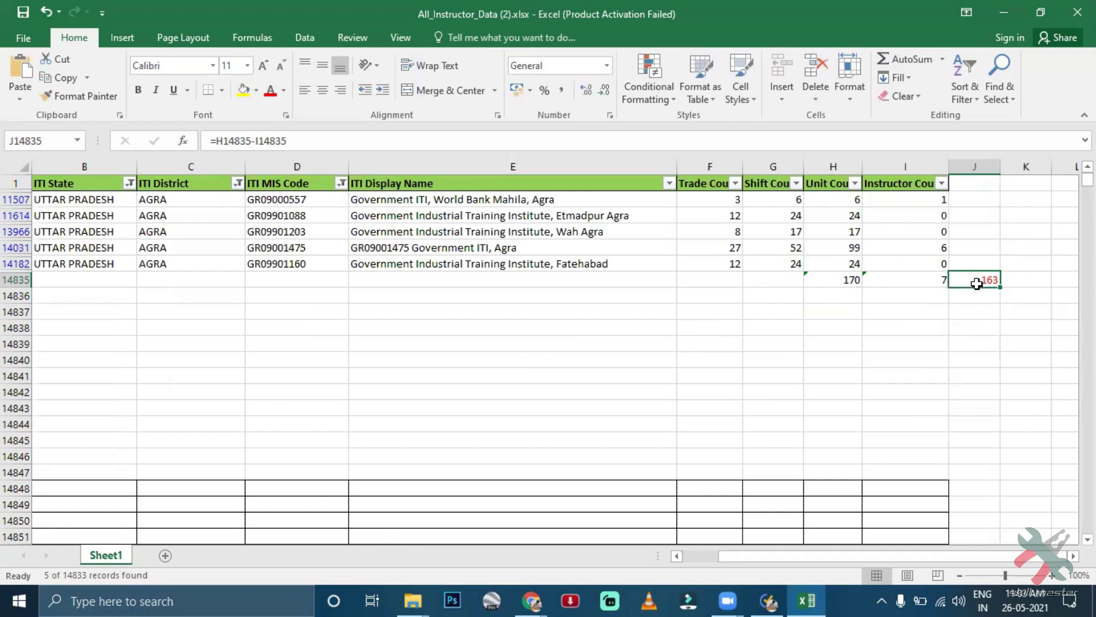
Step: Add the code PR09000055 to the ITI MIS Code filter alongside the government codes
click(394, 343)
click(341, 182)
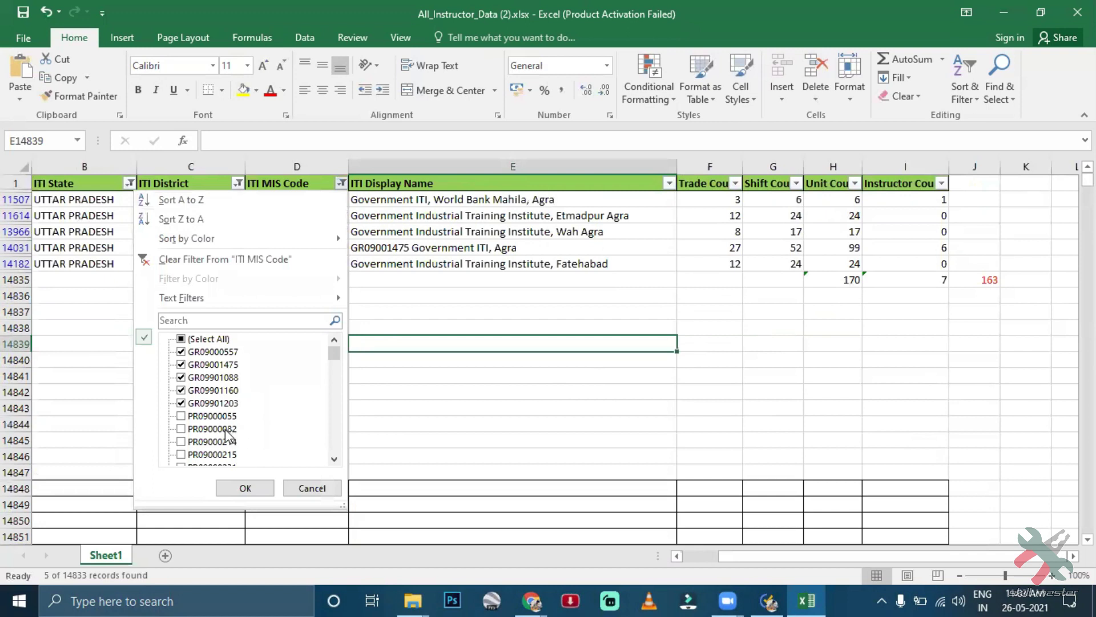
click(203, 416)
click(245, 488)
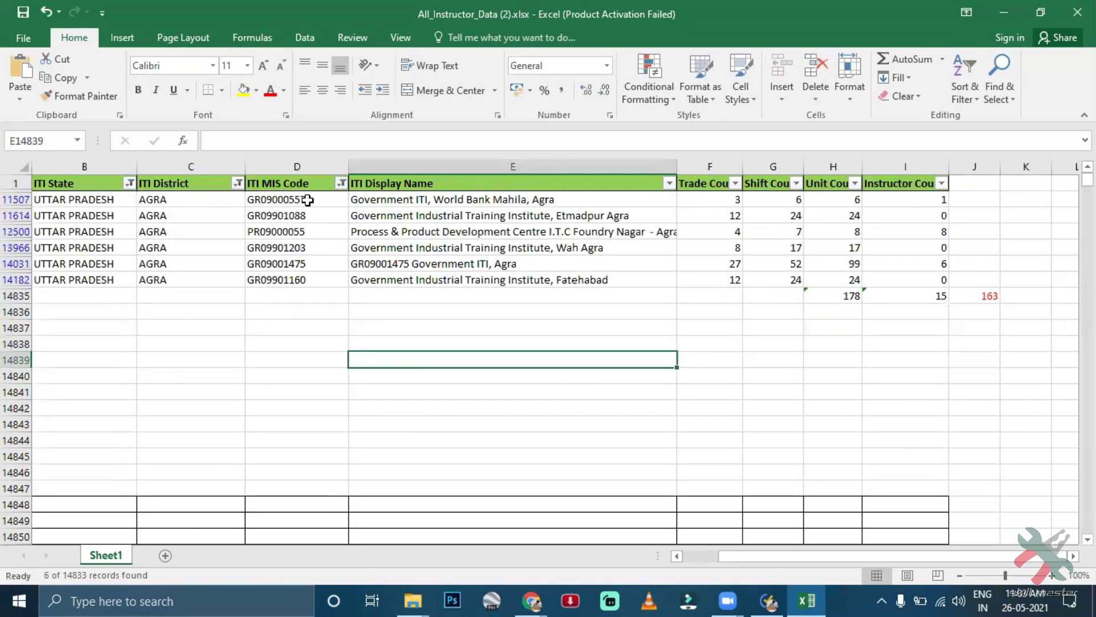
Step: Copy the MIS code PR09000055 from its cell in row 12500
double_click(310, 230)
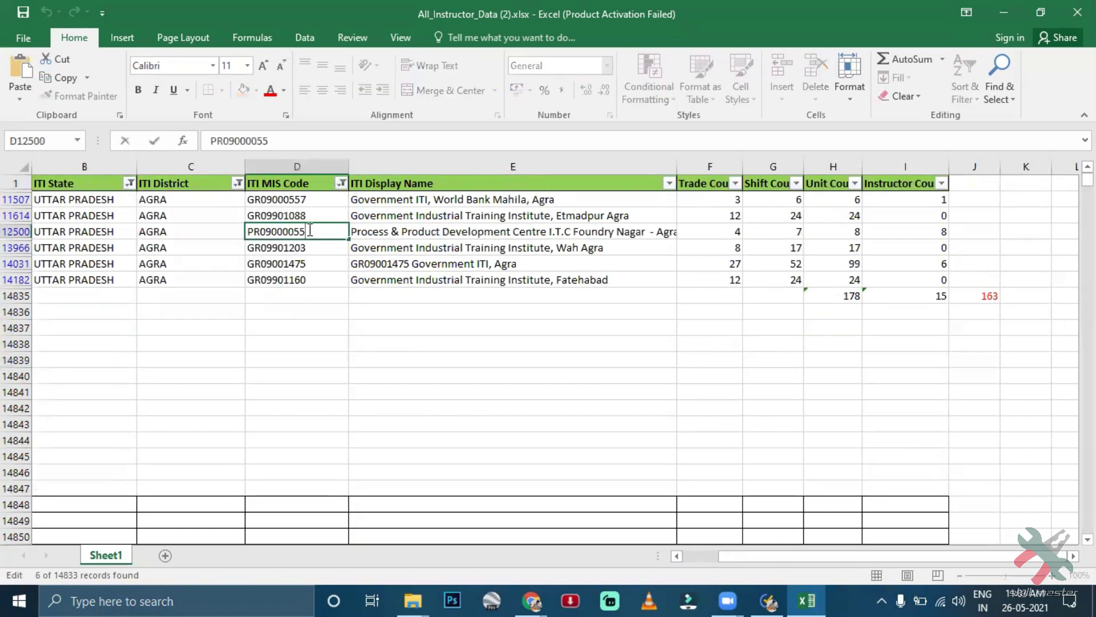
drag(310, 231, 249, 231)
right_click(252, 231)
click(291, 260)
Step: Switch to the NCVT MIS website in Chrome and open its ITI Search page
mouse_move(532, 601)
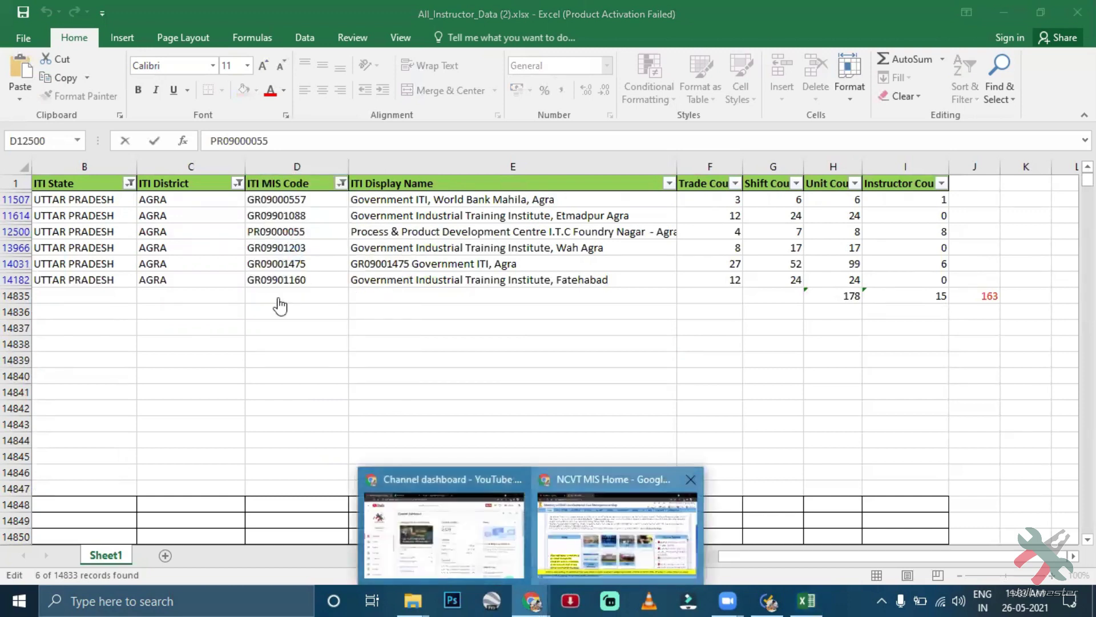
click(617, 528)
mouse_move(134, 117)
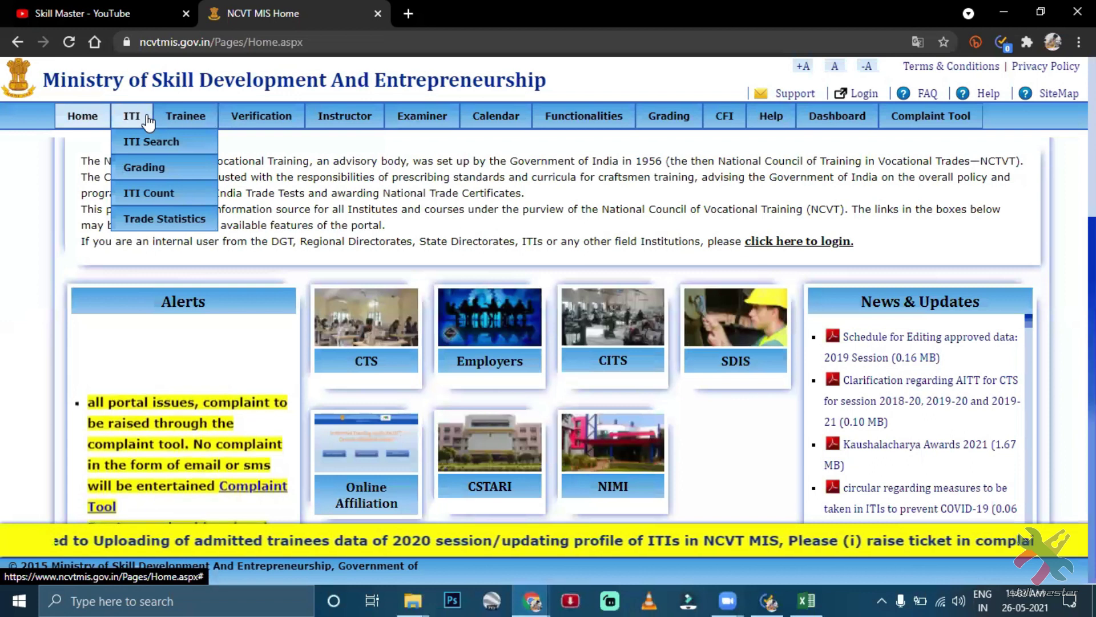
click(149, 144)
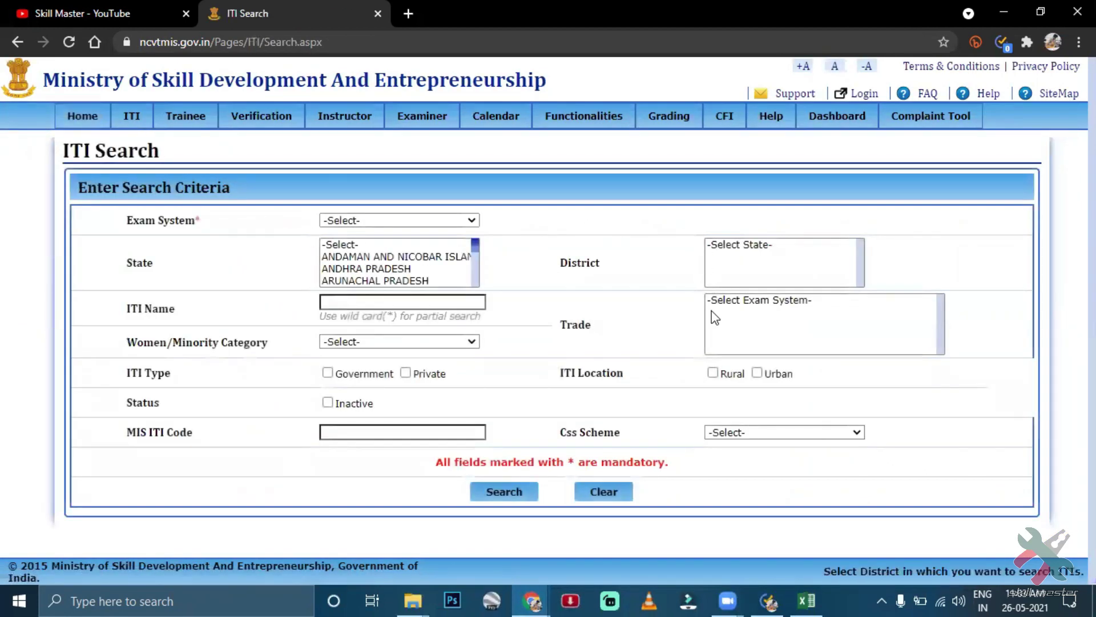
Step: Search for the institute with MIS ITI Code PR09000055 under the Annual exam system
click(402, 434)
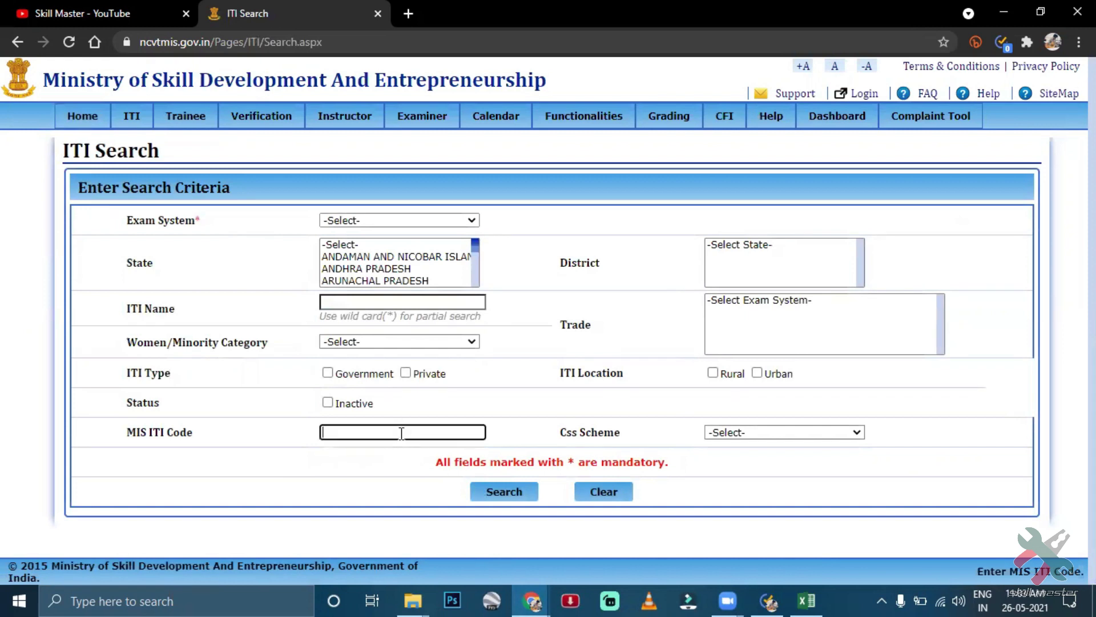
key(ctrl+v)
click(400, 219)
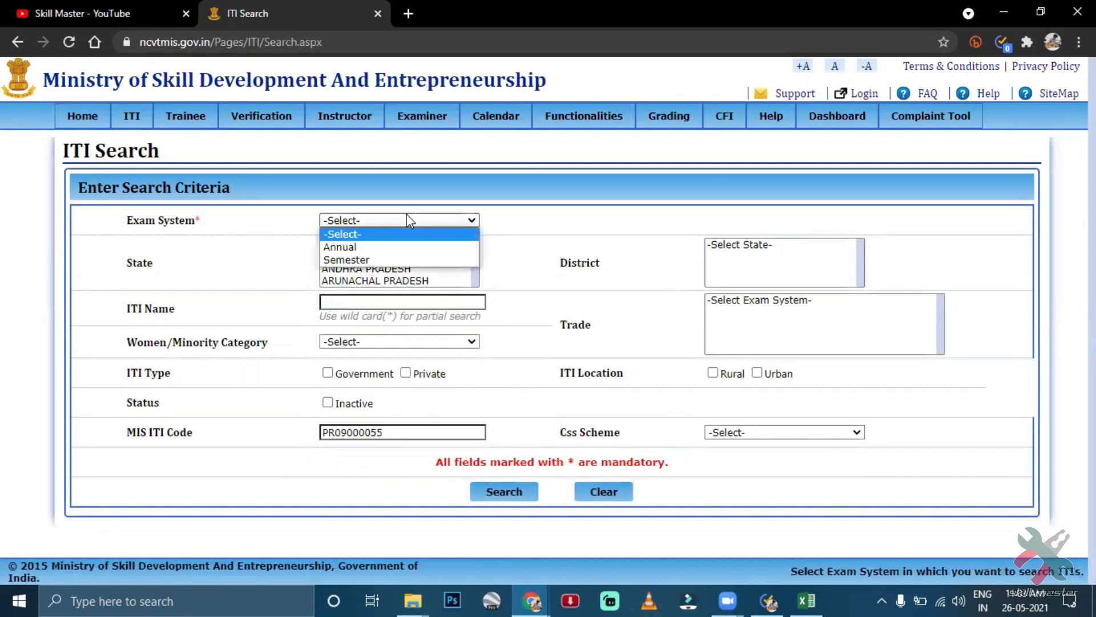
click(426, 253)
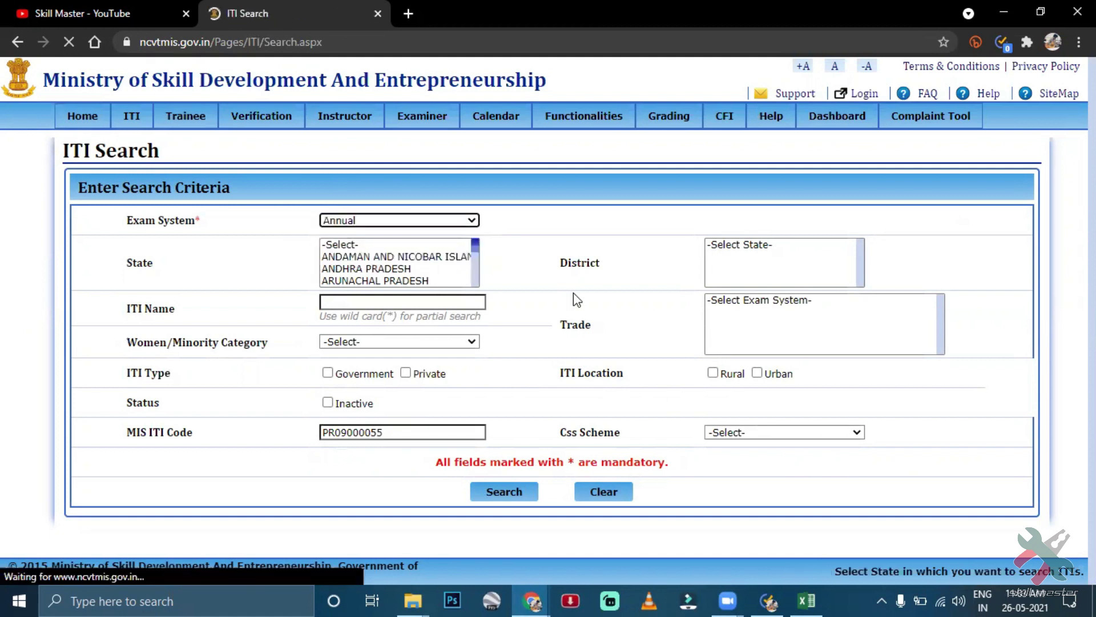
click(522, 498)
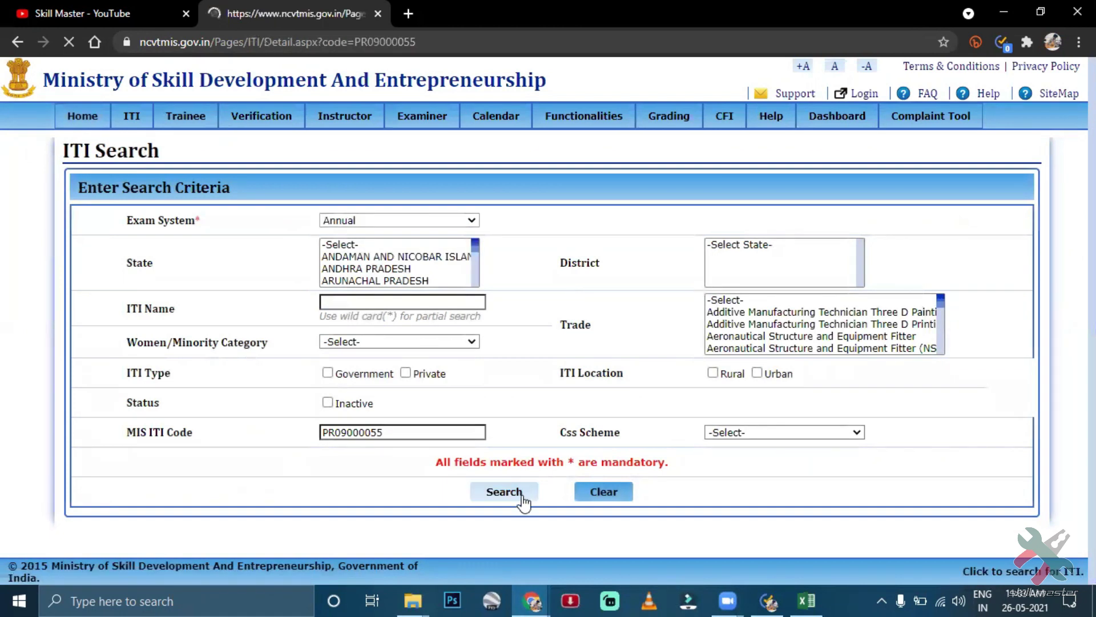
Step: Review the institute's ITI Detail section and compare its Display Name with the name in the Excel sheet
scroll(522, 494, down, 15)
scroll(360, 344, up, 15)
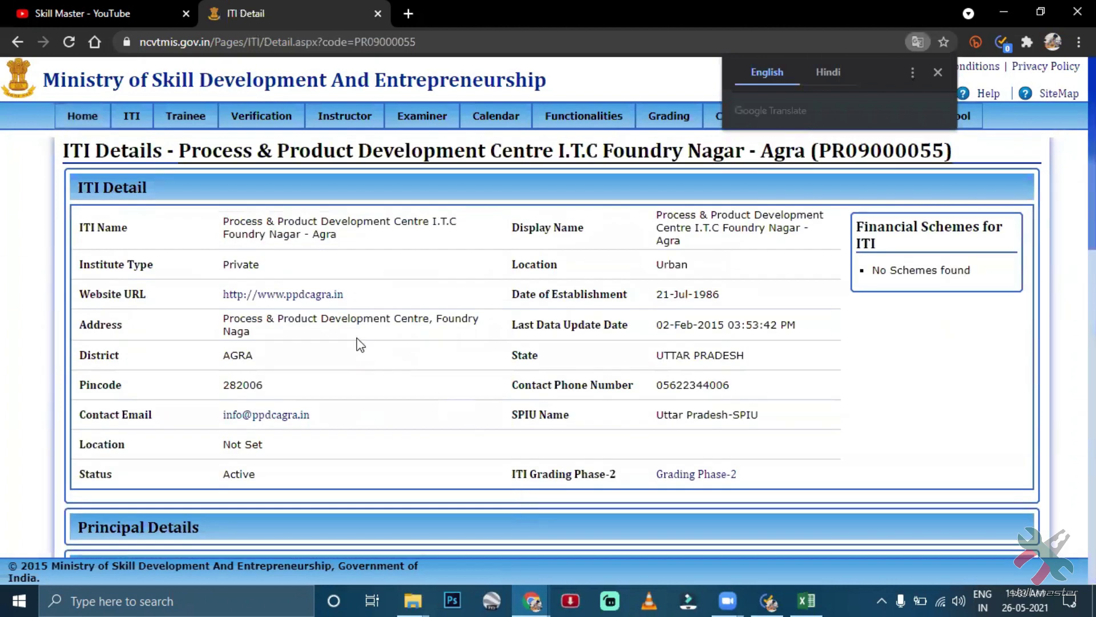
drag(654, 215, 693, 251)
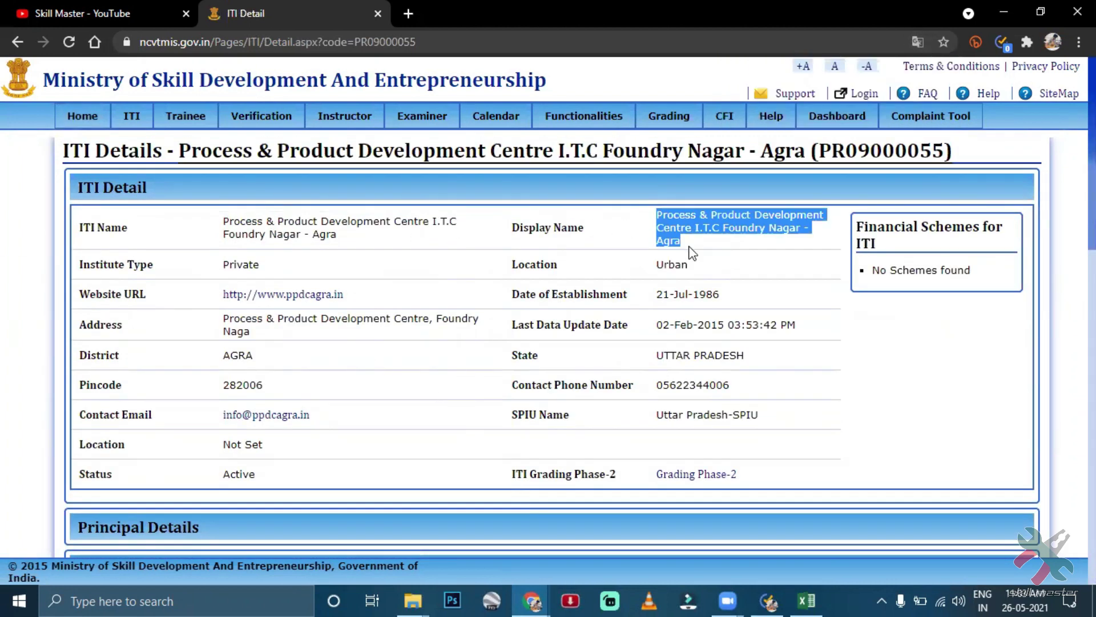
key(alt+Tab)
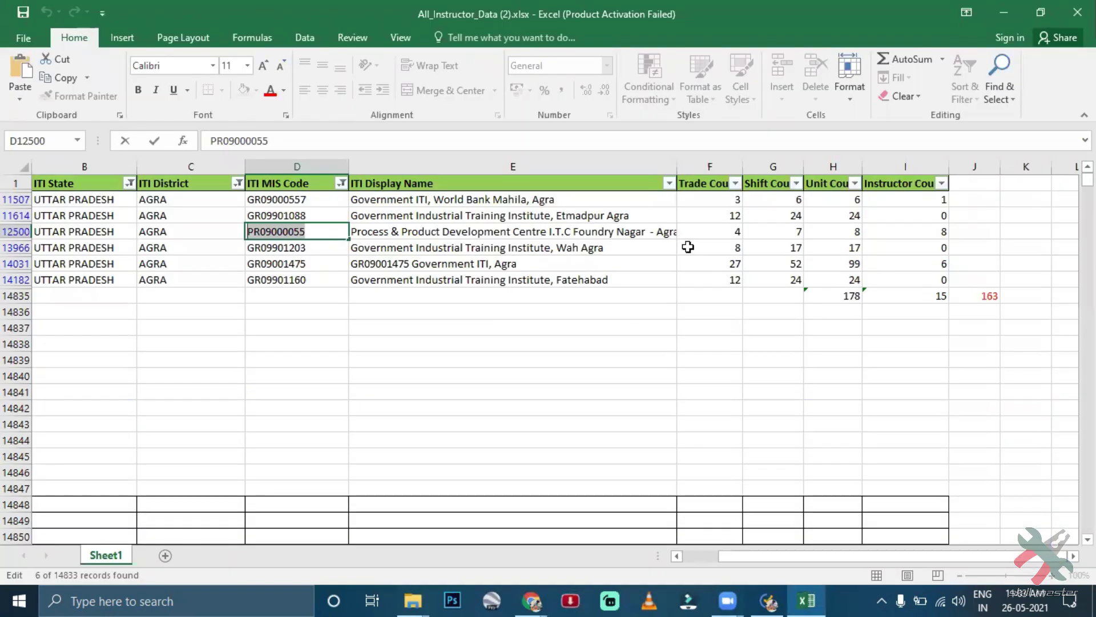
key(alt+Tab)
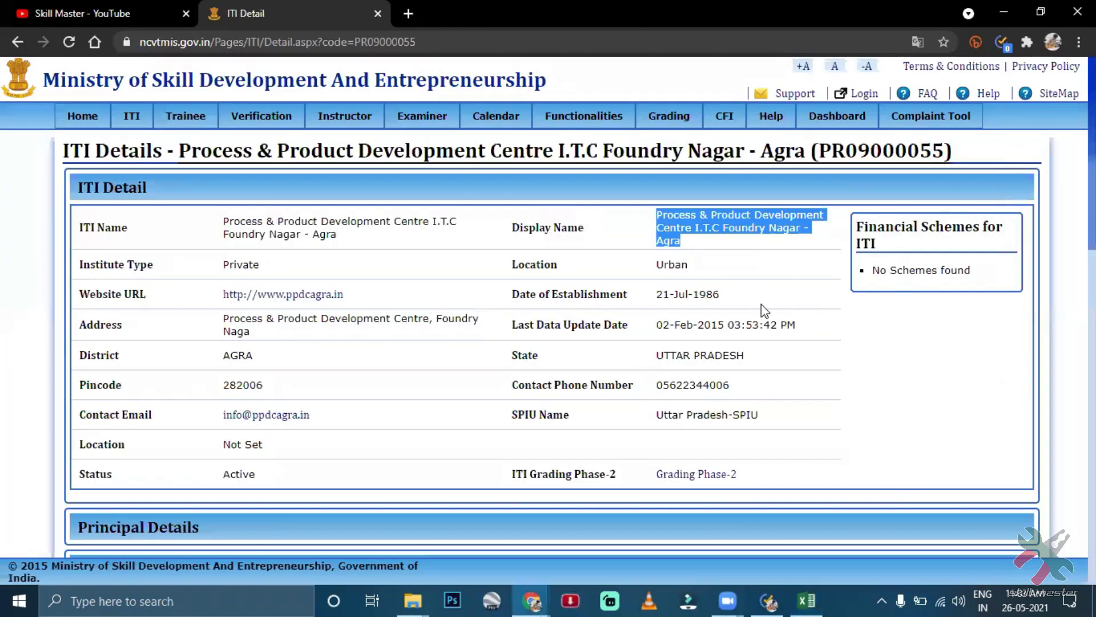
Step: Examine the institute's Trade Details and Affiliation Details, comparing them with its row in the Excel sheet
scroll(742, 379, down, 10)
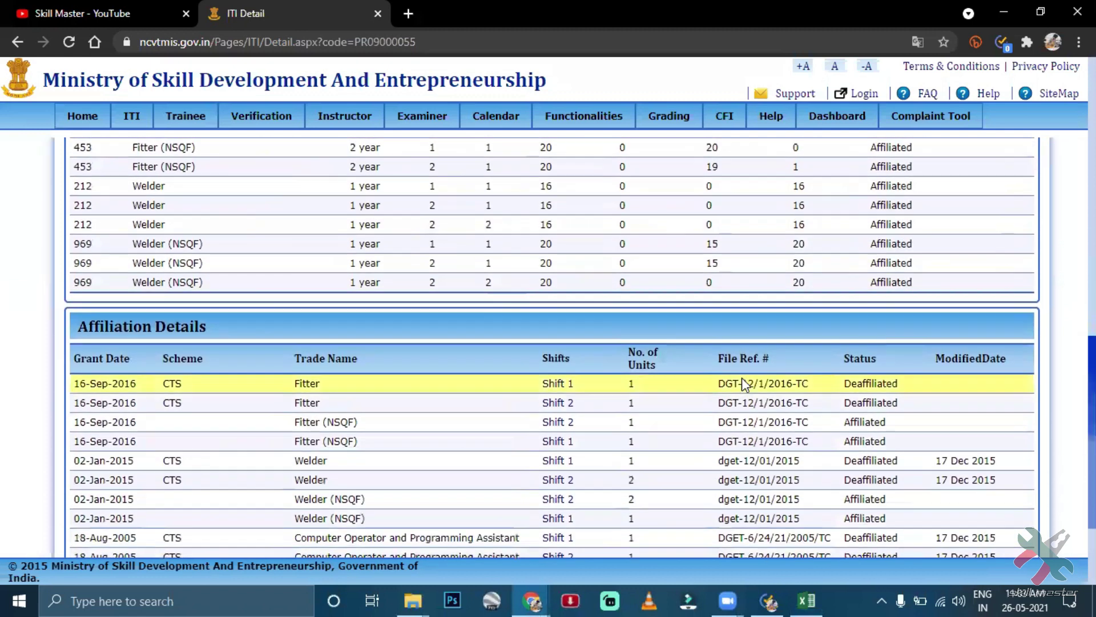
scroll(742, 380, up, 3)
scroll(742, 378, up, 1)
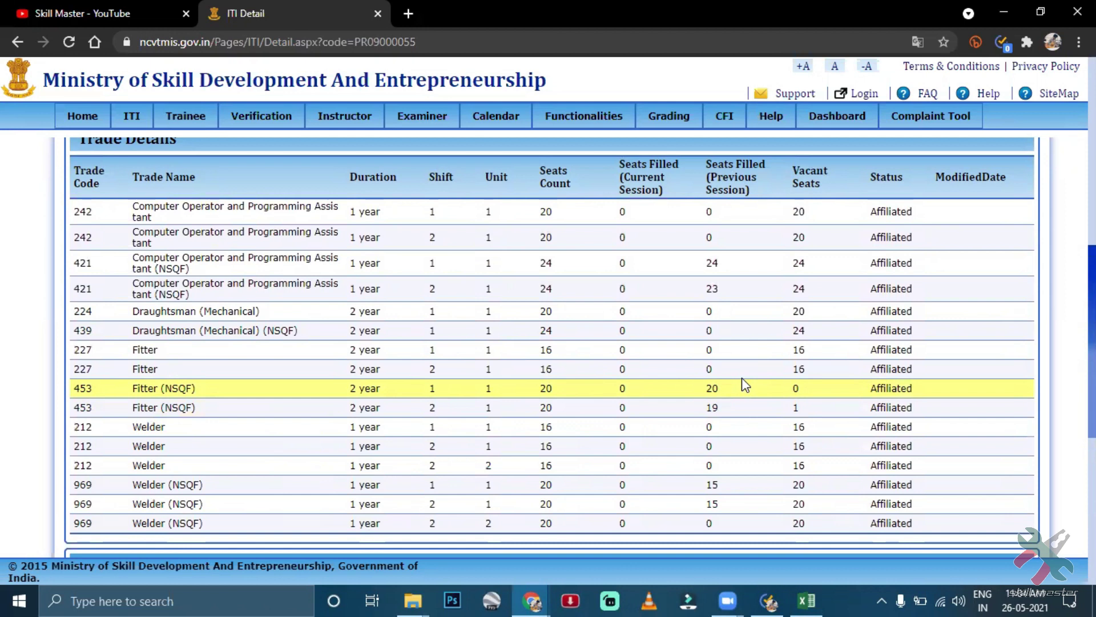
scroll(741, 378, down, 8)
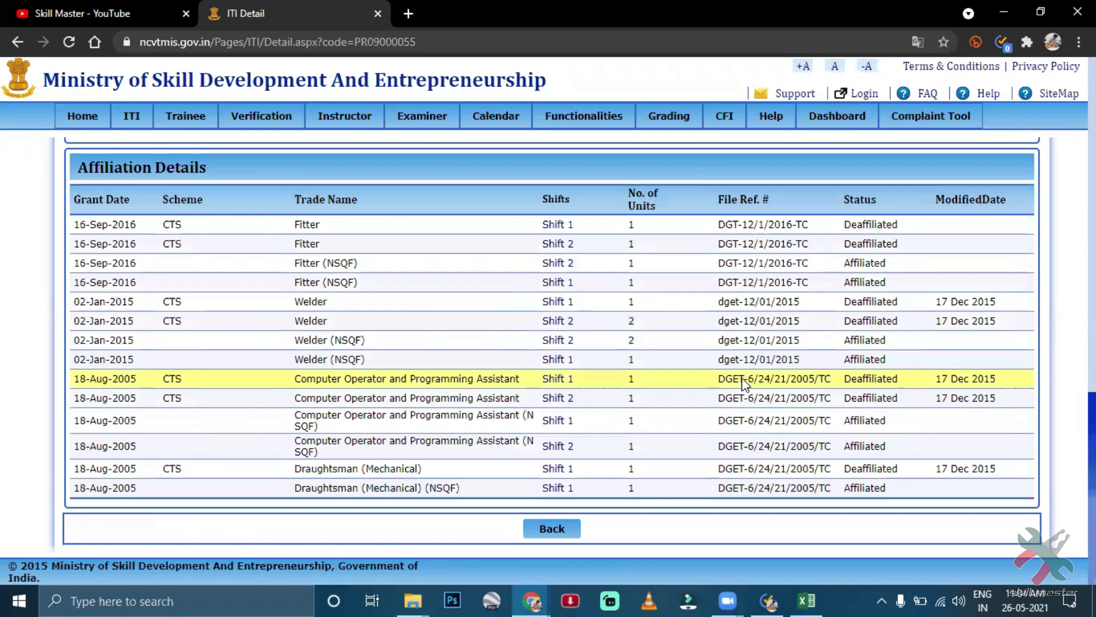
key(alt+Tab)
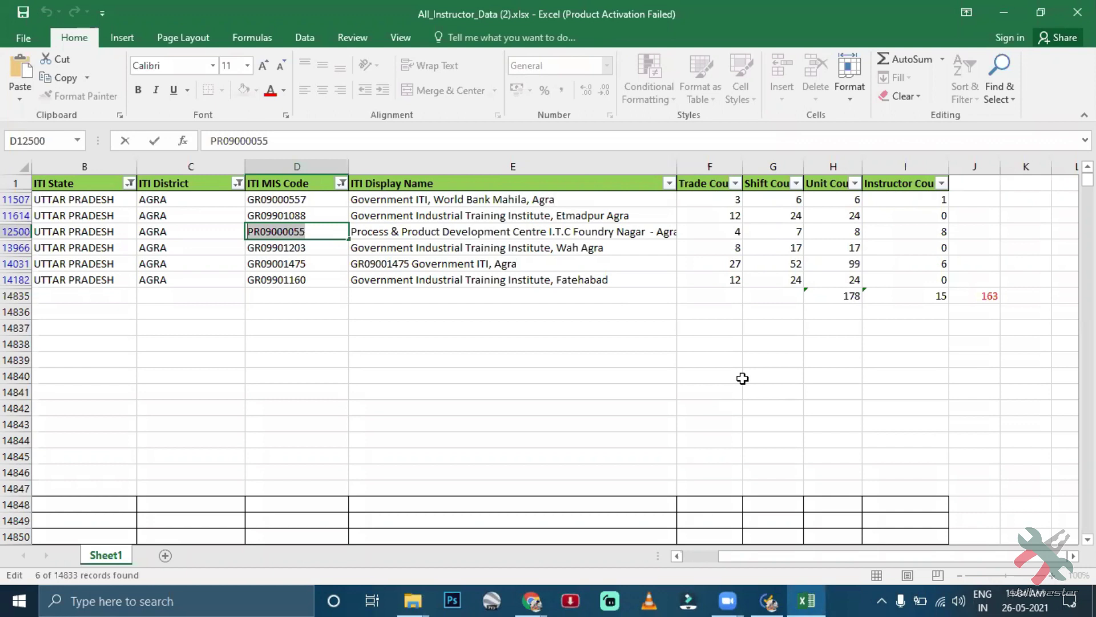
key(alt+Tab)
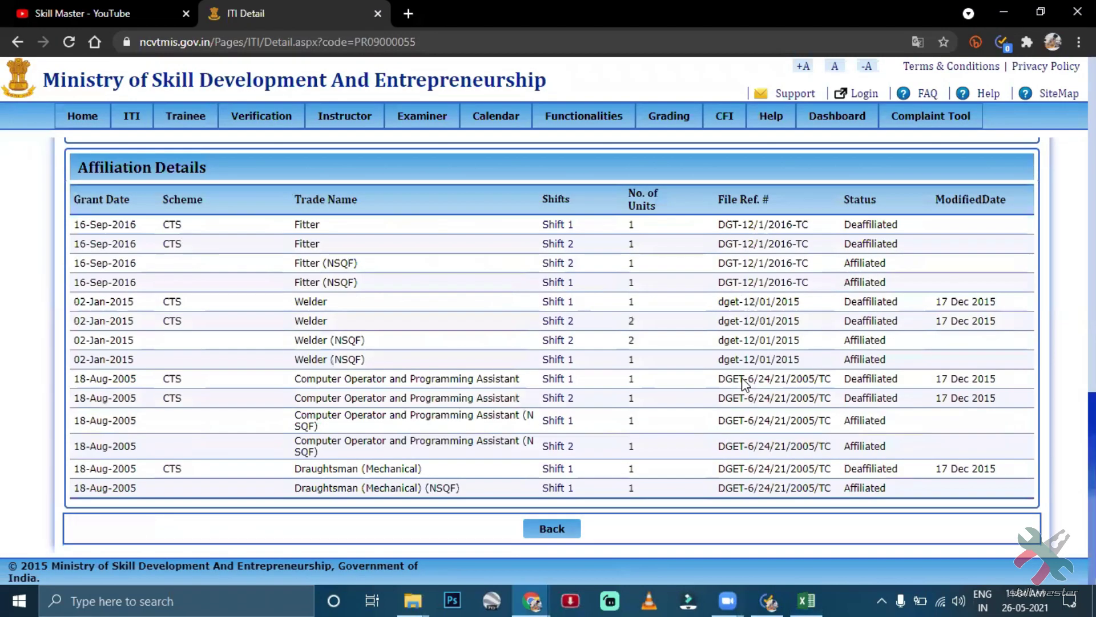
Step: Switch to the Skill Master YouTube channel page in Chrome
click(2, 3)
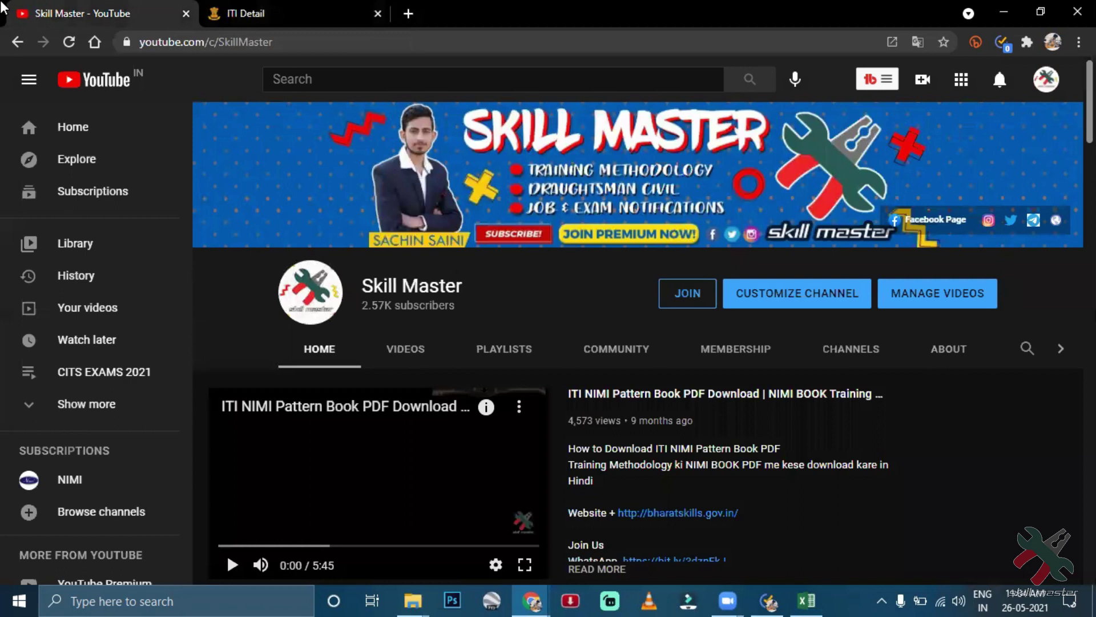